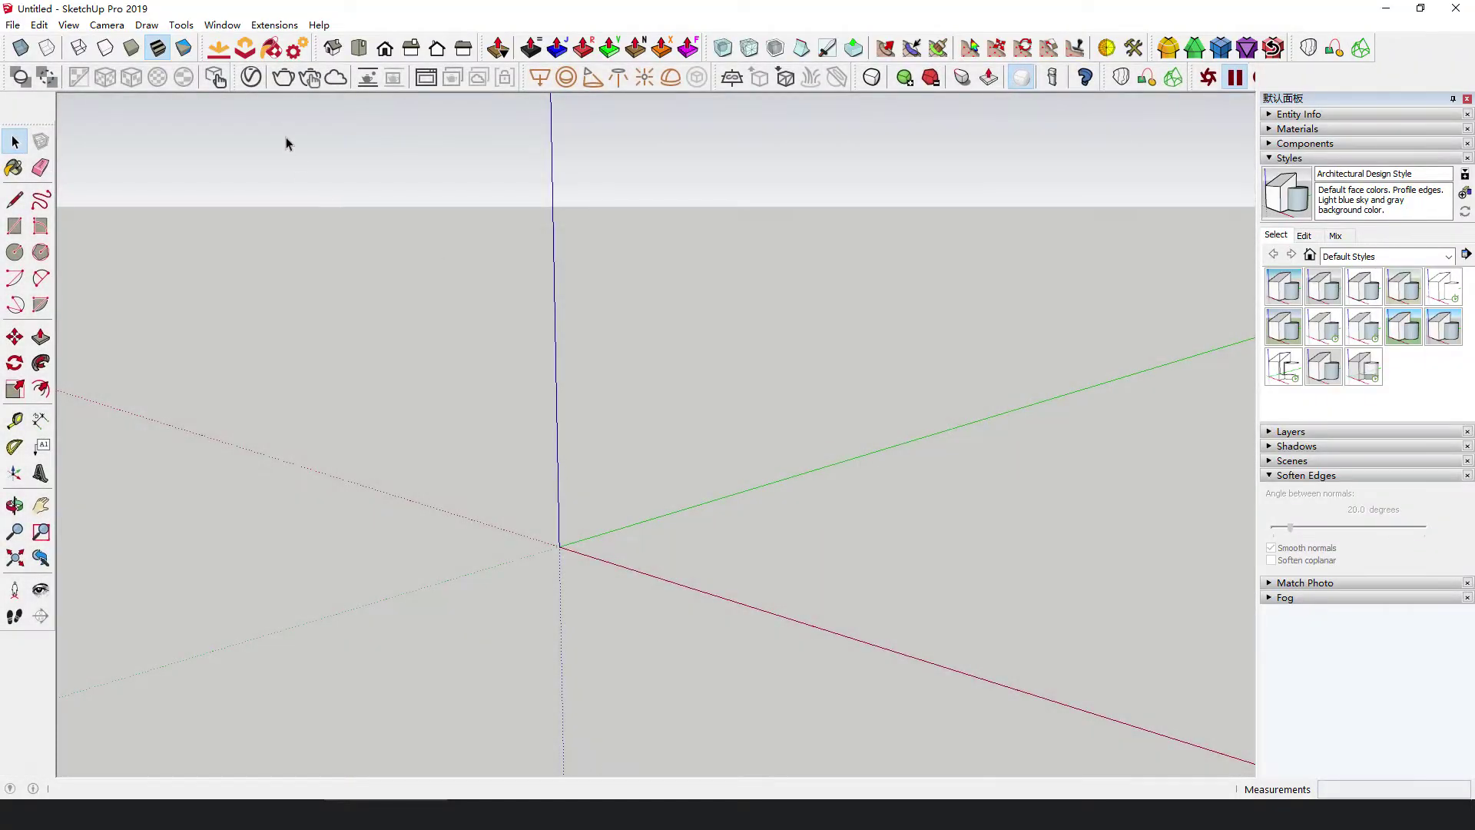
- Turn off the SunLight and the environment background in the V-Ray Asset Editor
click(250, 77)
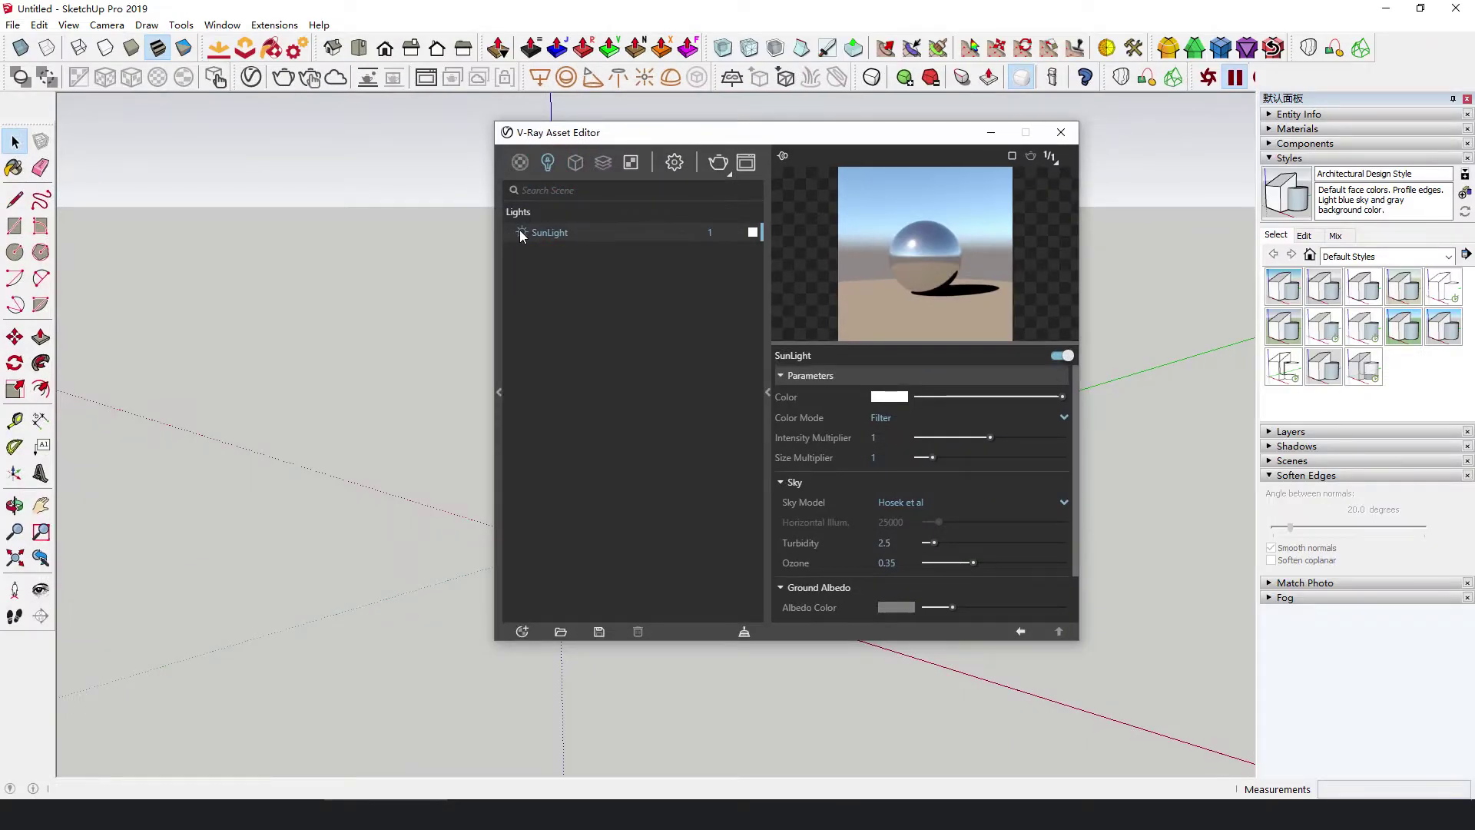
click(674, 163)
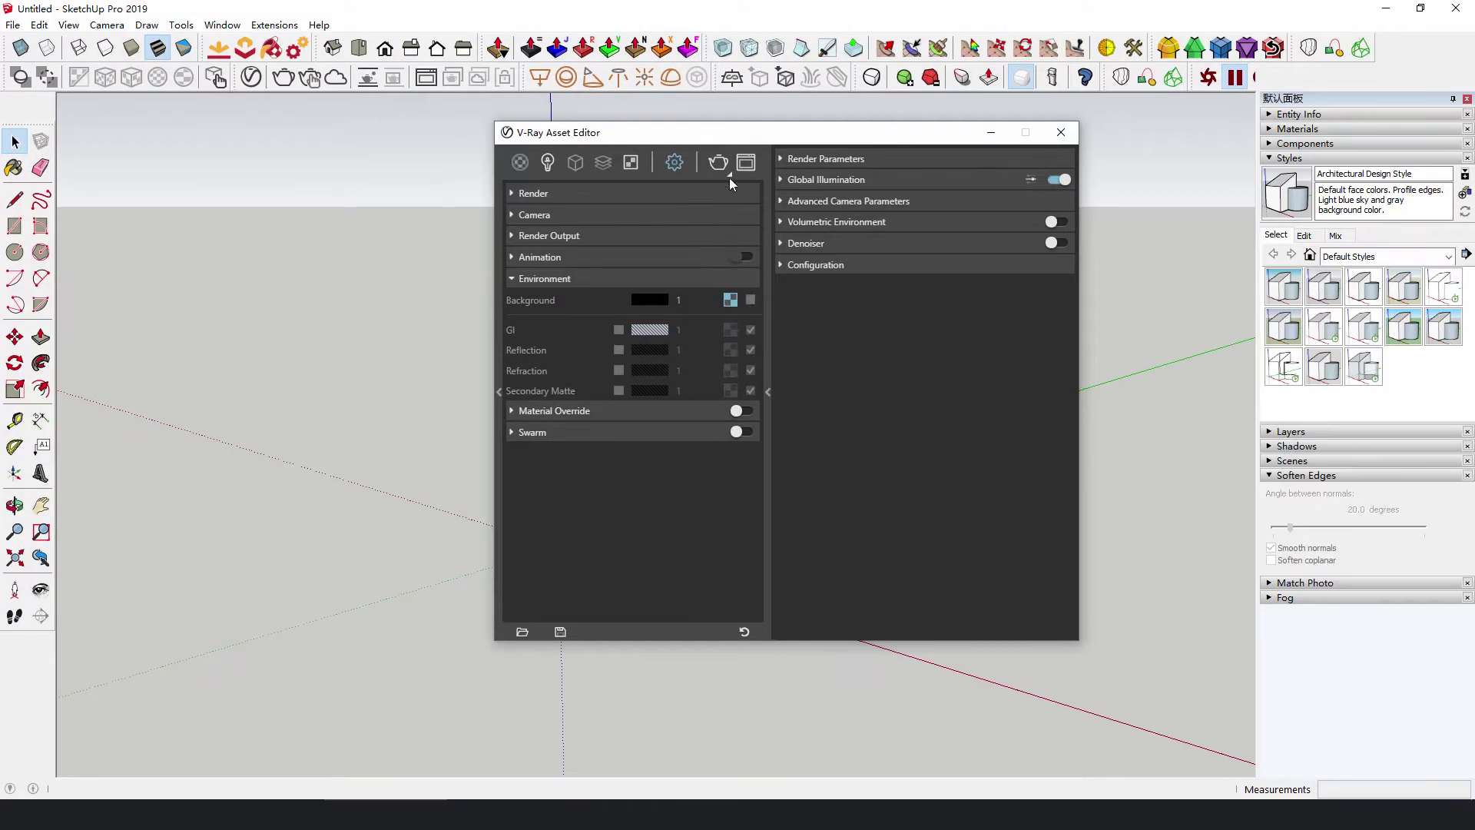
click(1060, 133)
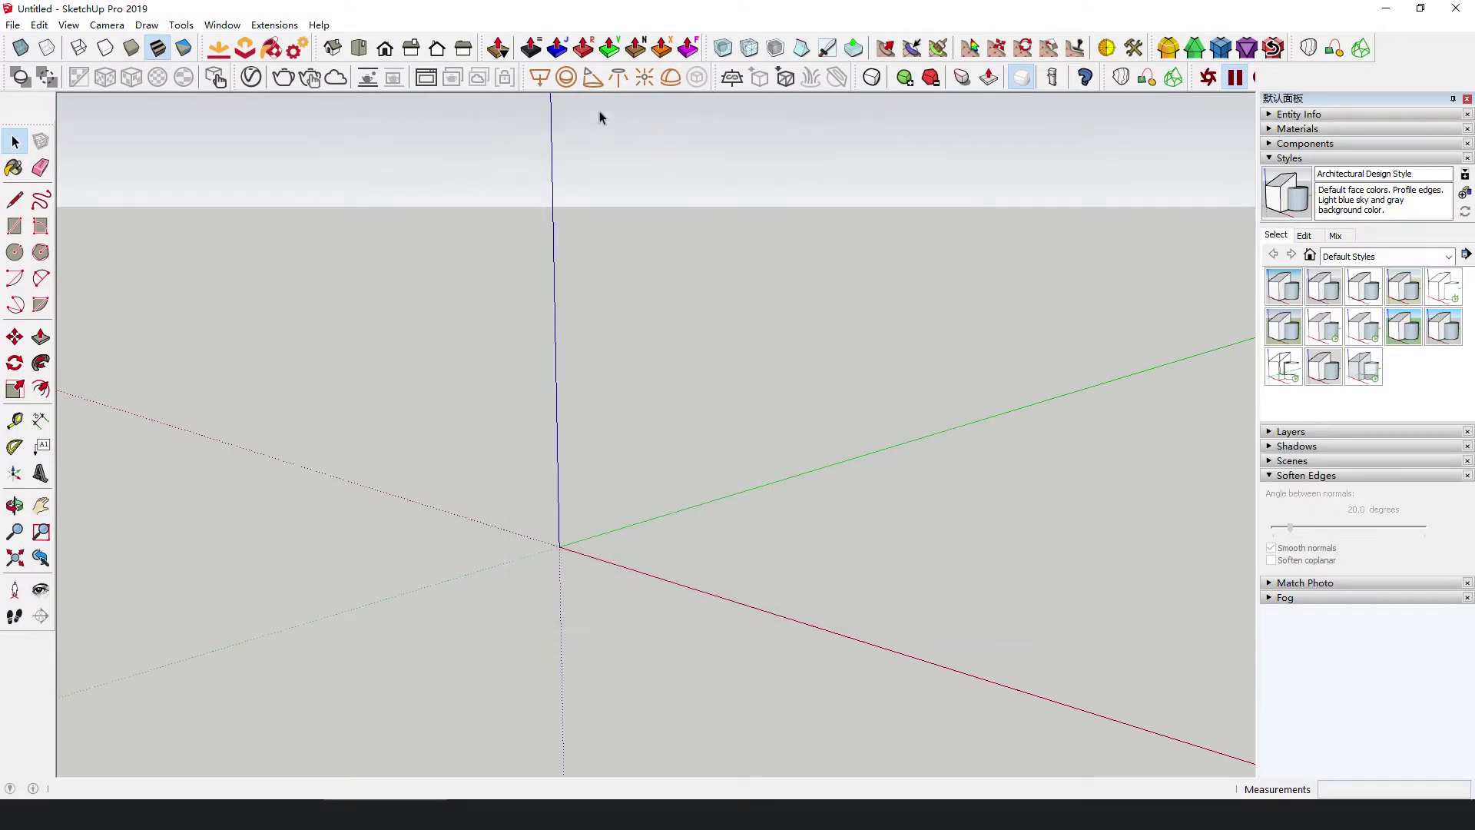
- Draw a V-Ray rectangle light on the ground near the origin and flip it to face downward
click(671, 461)
click(809, 596)
middle_drag(810, 596, 932, 569)
click(866, 547)
key(q)
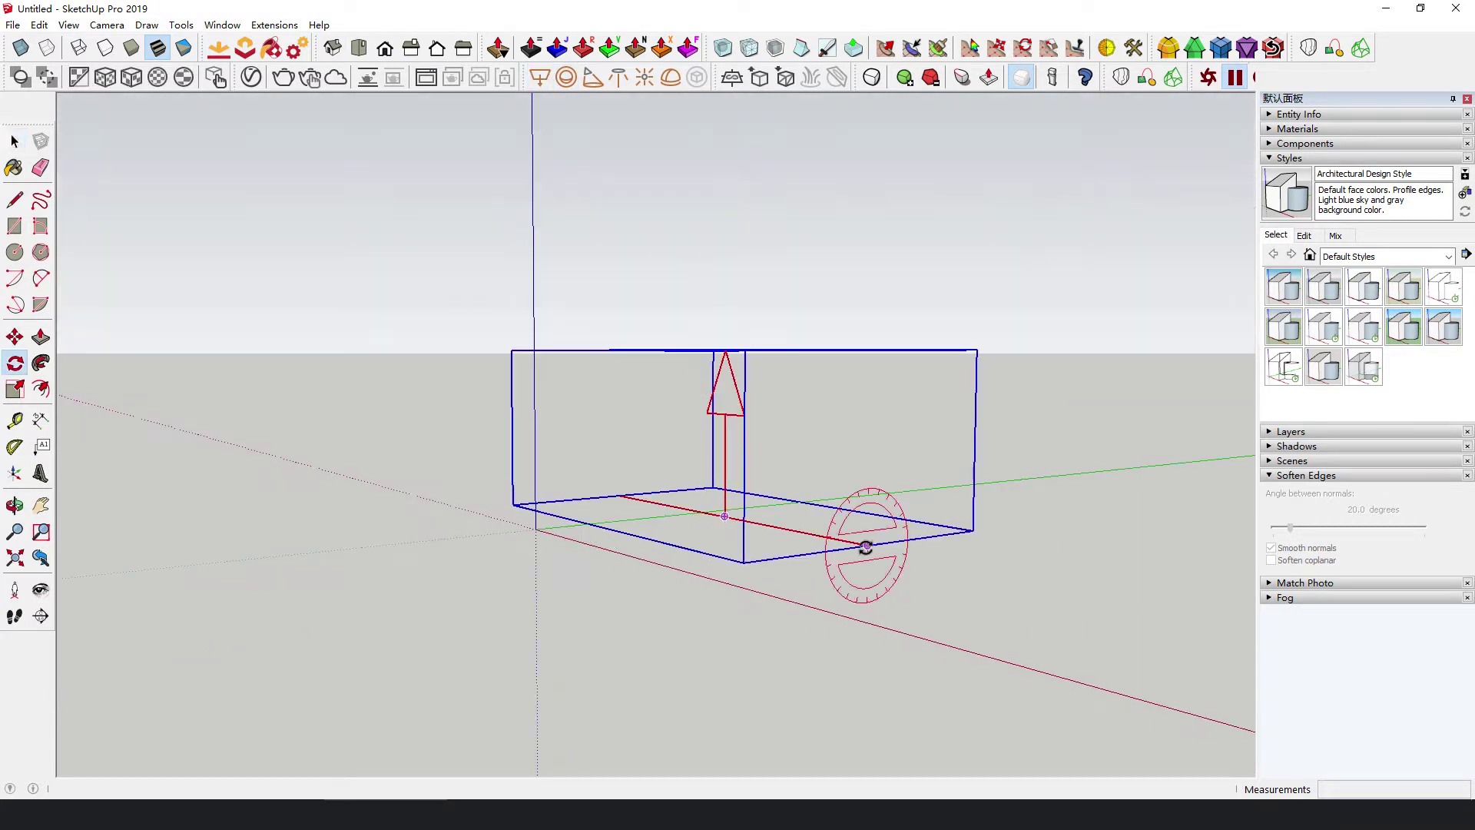
key(Escape)
key(space)
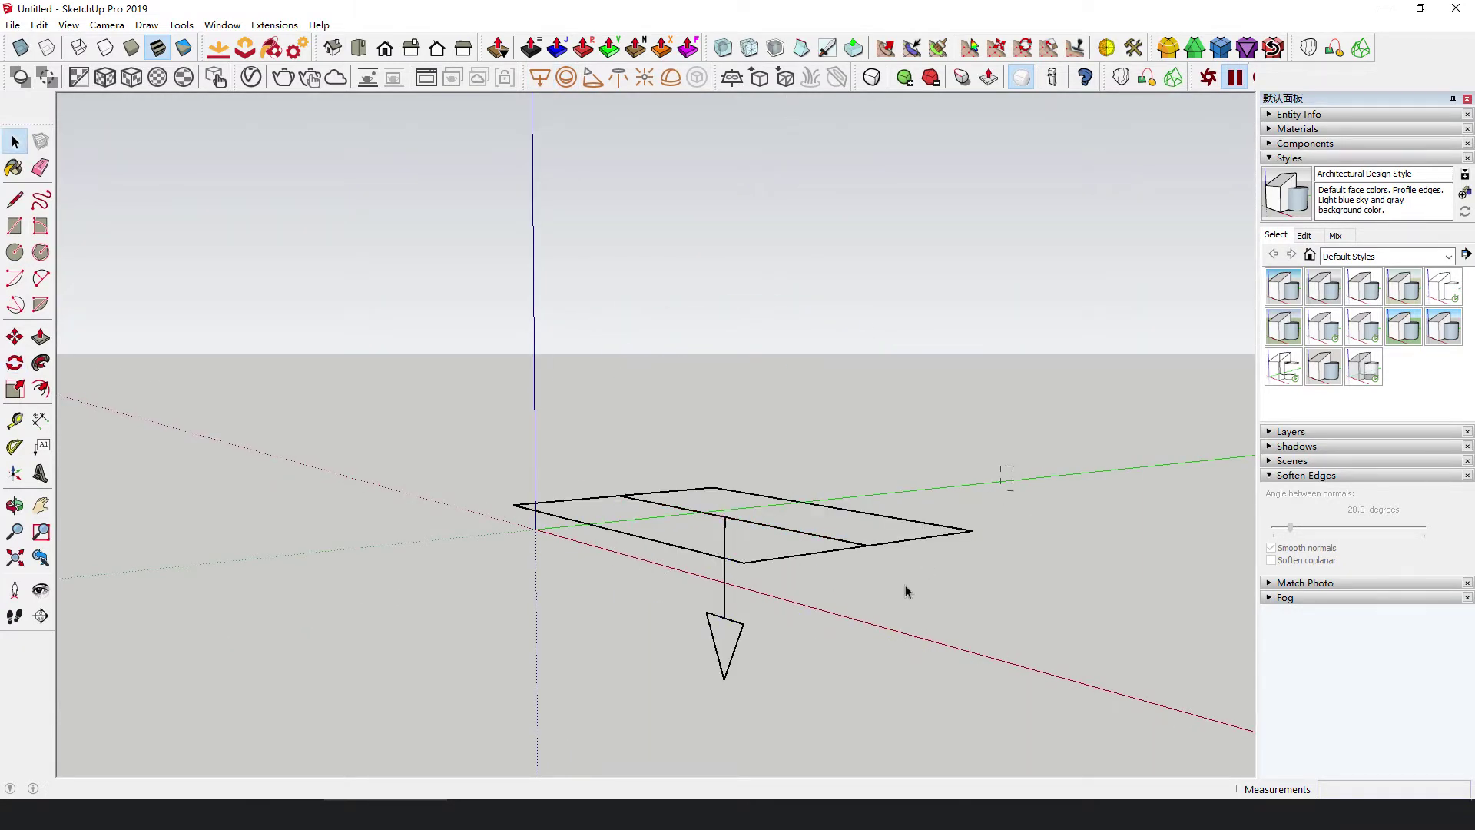
- Raise the rectangle light along the vertical axis above the ground and render it interactively in V-Ray
middle_drag(896, 612, 925, 411)
key(m)
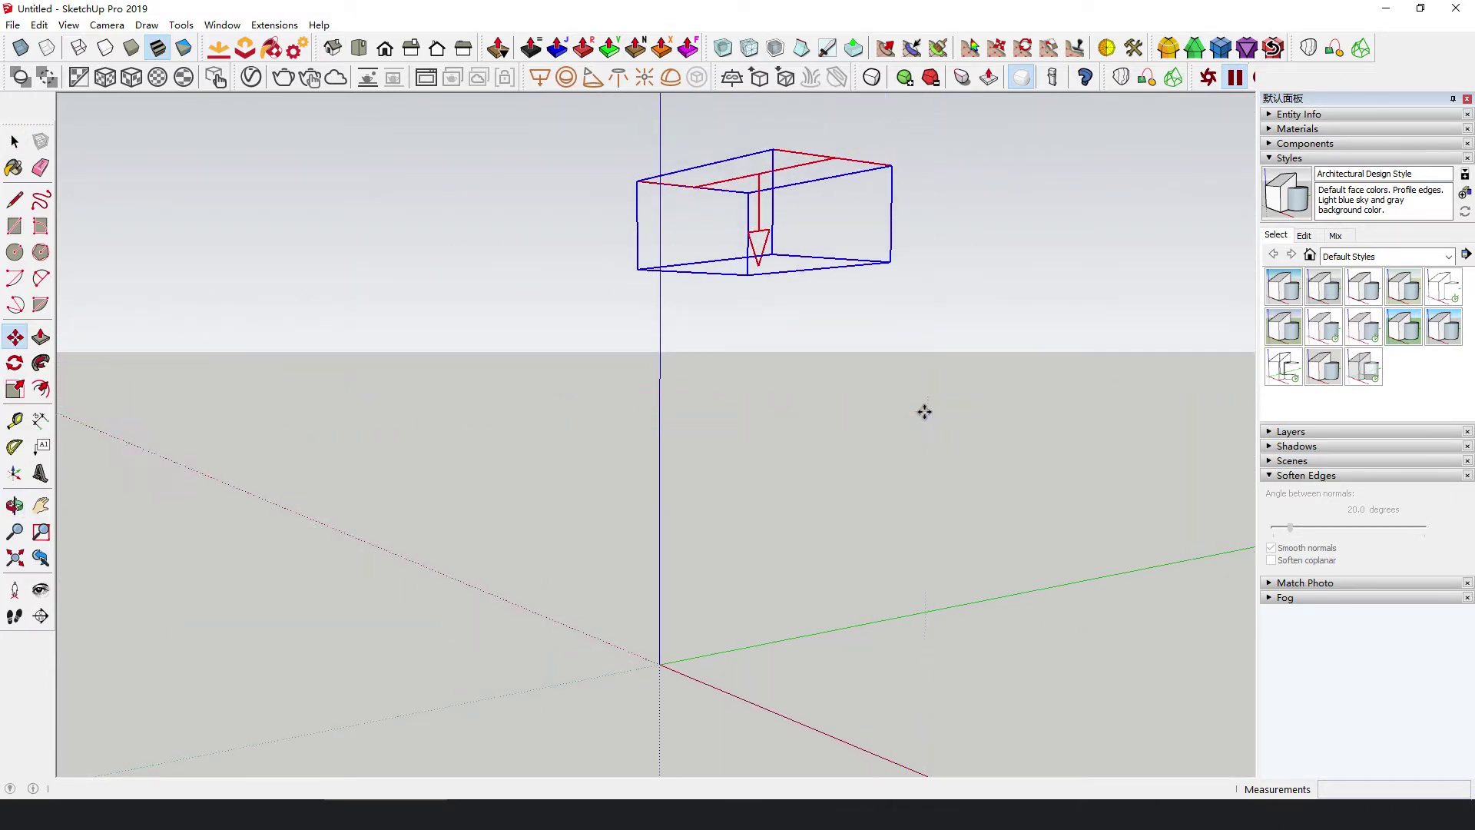
click(311, 79)
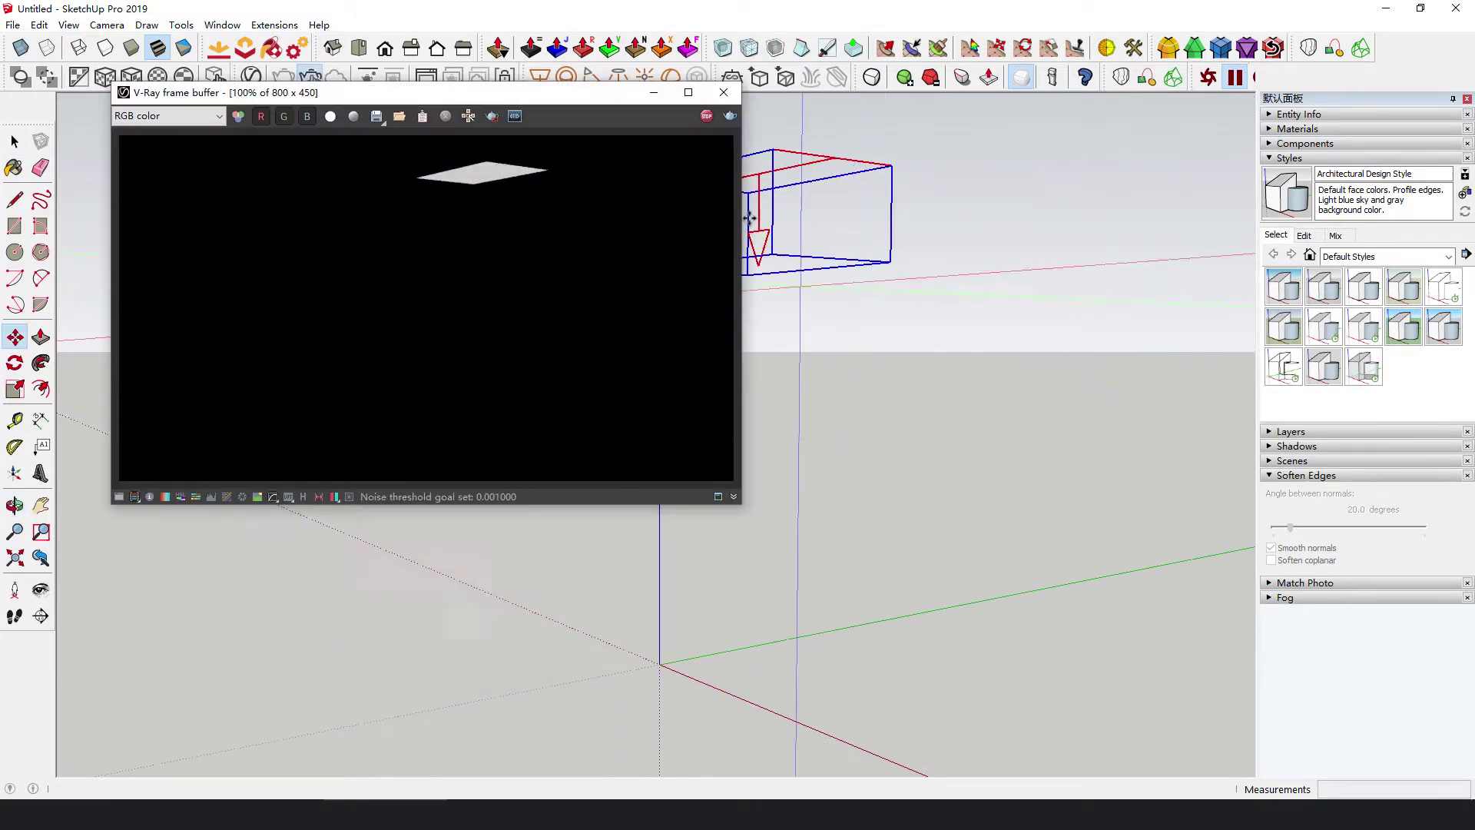
drag(608, 99, 524, 110)
middle_drag(823, 450, 829, 249)
scroll(829, 250, up, 5)
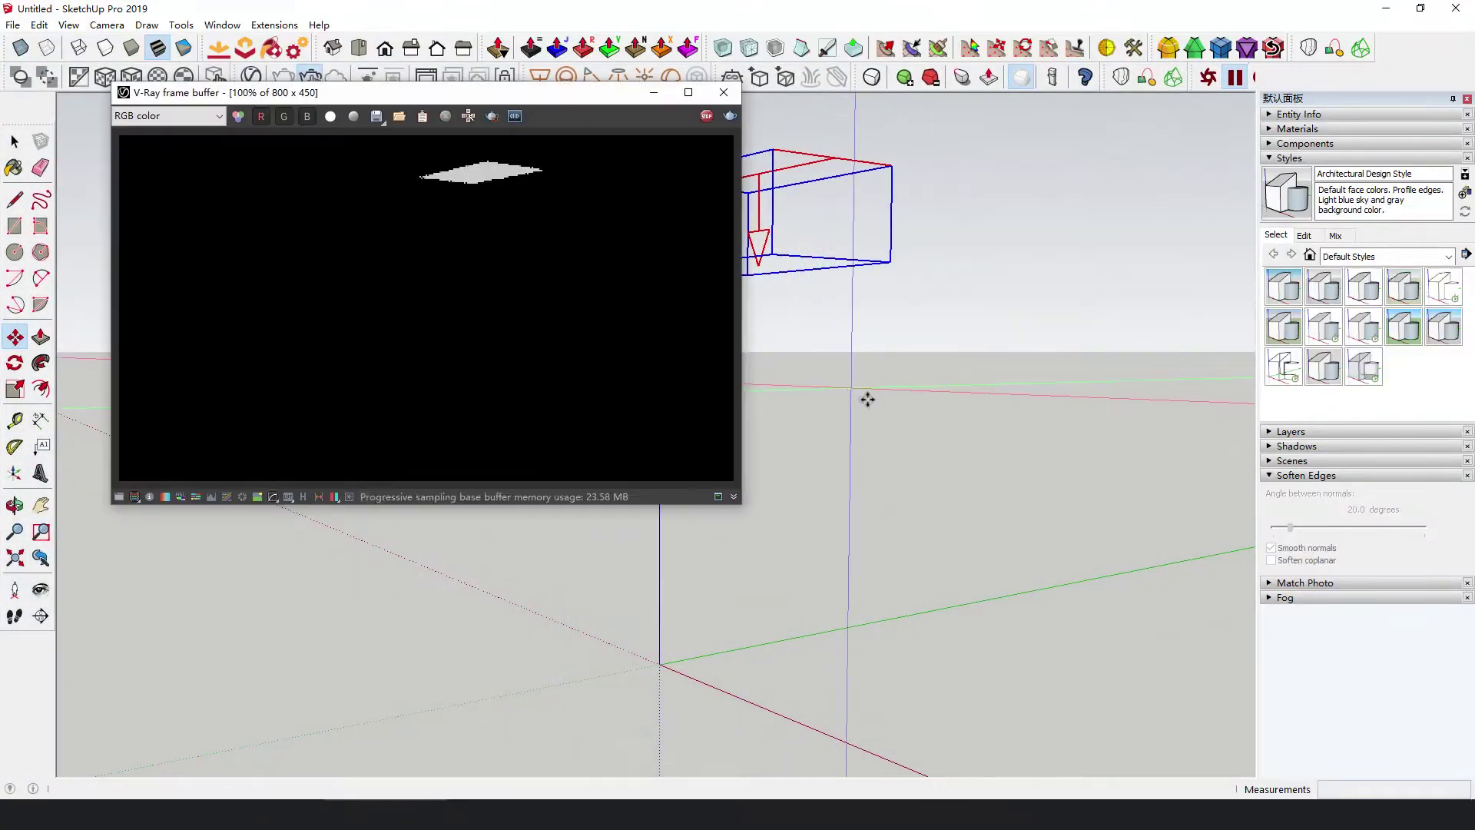
drag(616, 112, 531, 124)
middle_drag(791, 240, 846, 367)
scroll(833, 299, up, 5)
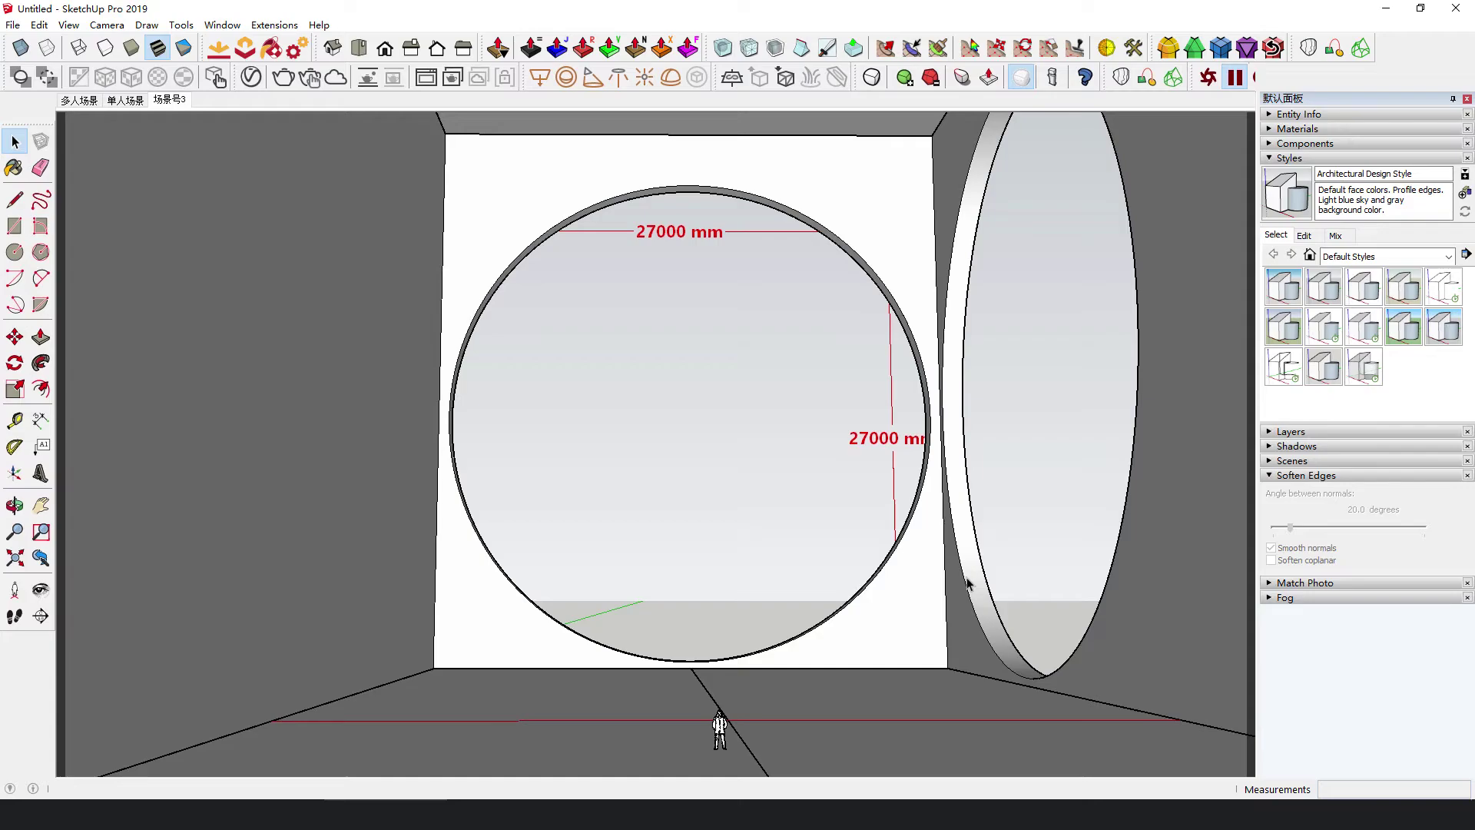
- Examine the dimensioned circular opening, the column footprints and the human figure in the room, and return to the 单人场景 scene
middle_drag(1016, 540, 935, 573)
key(space)
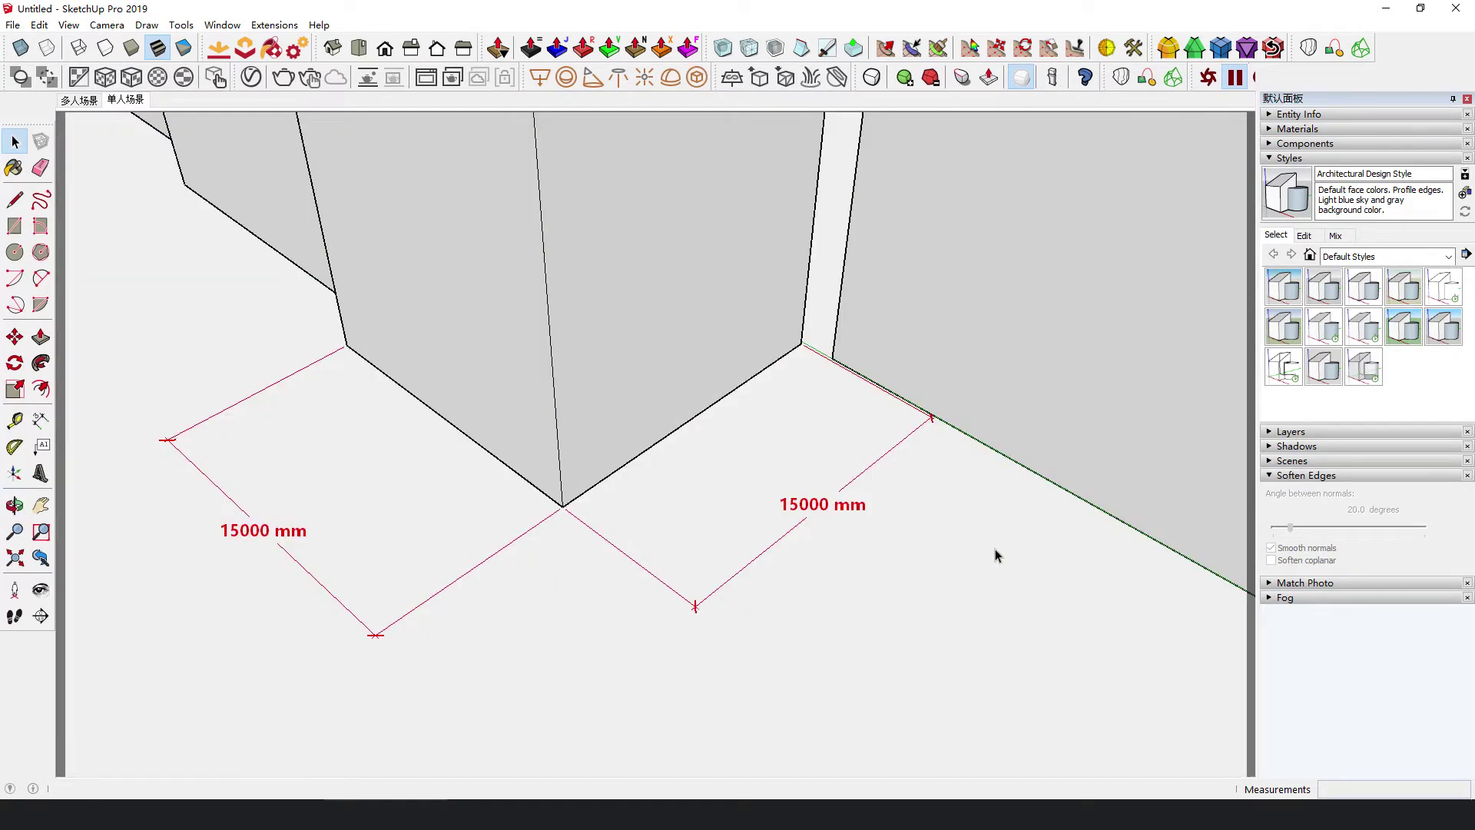
middle_drag(883, 577, 780, 583)
scroll(776, 561, down, 3)
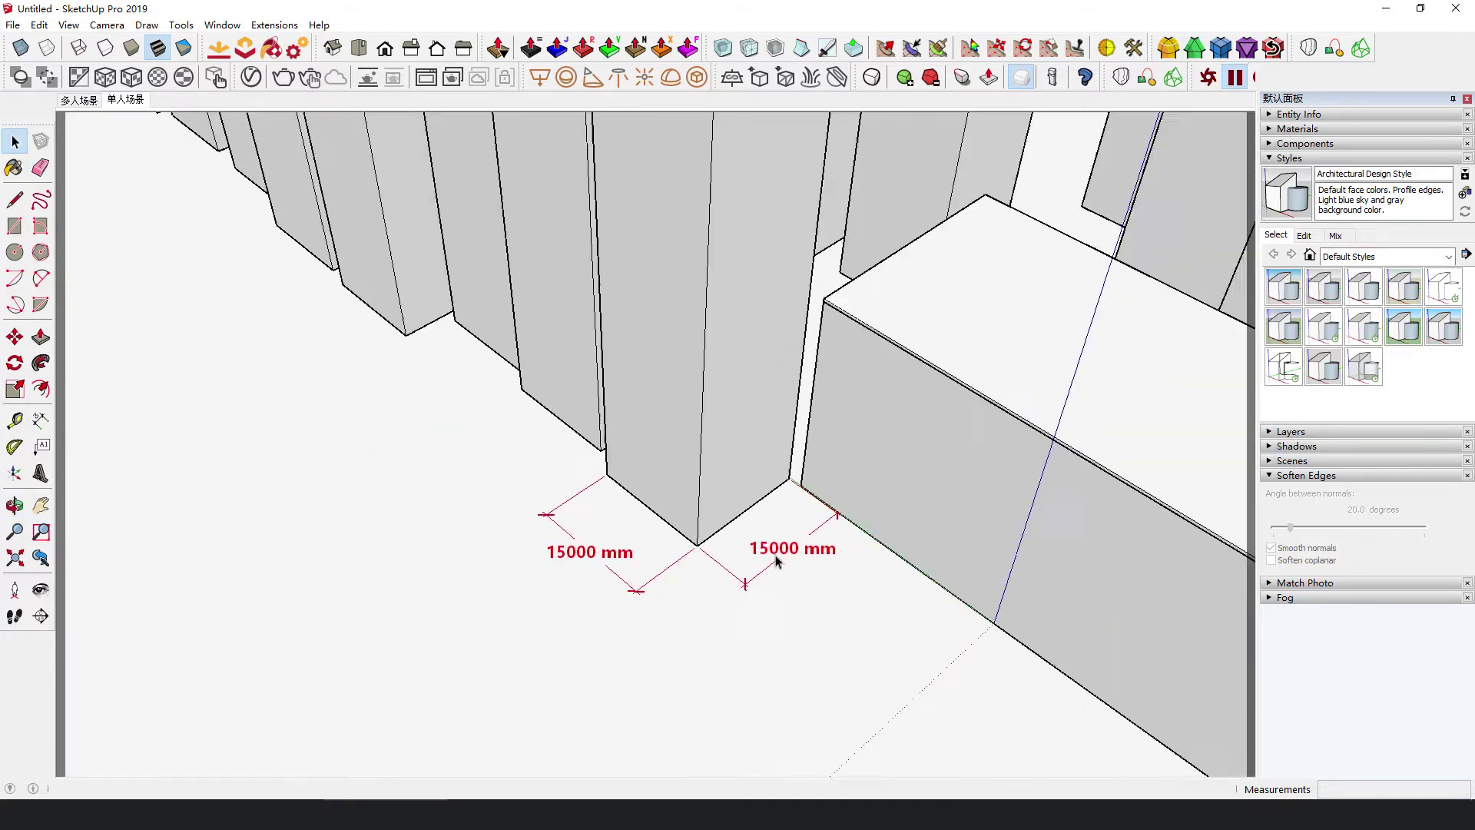
scroll(775, 561, down, 10)
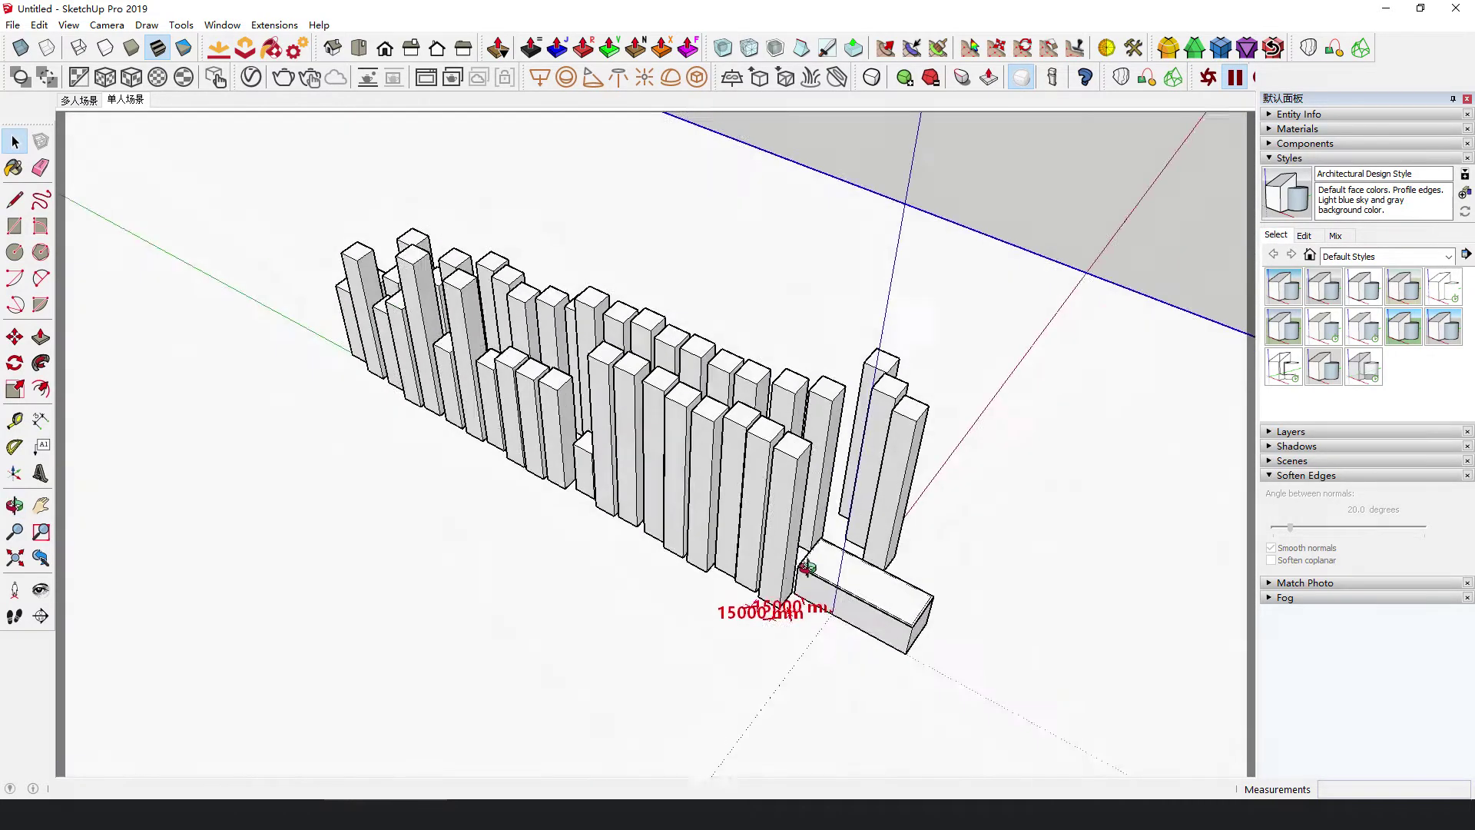
middle_drag(806, 568, 722, 615)
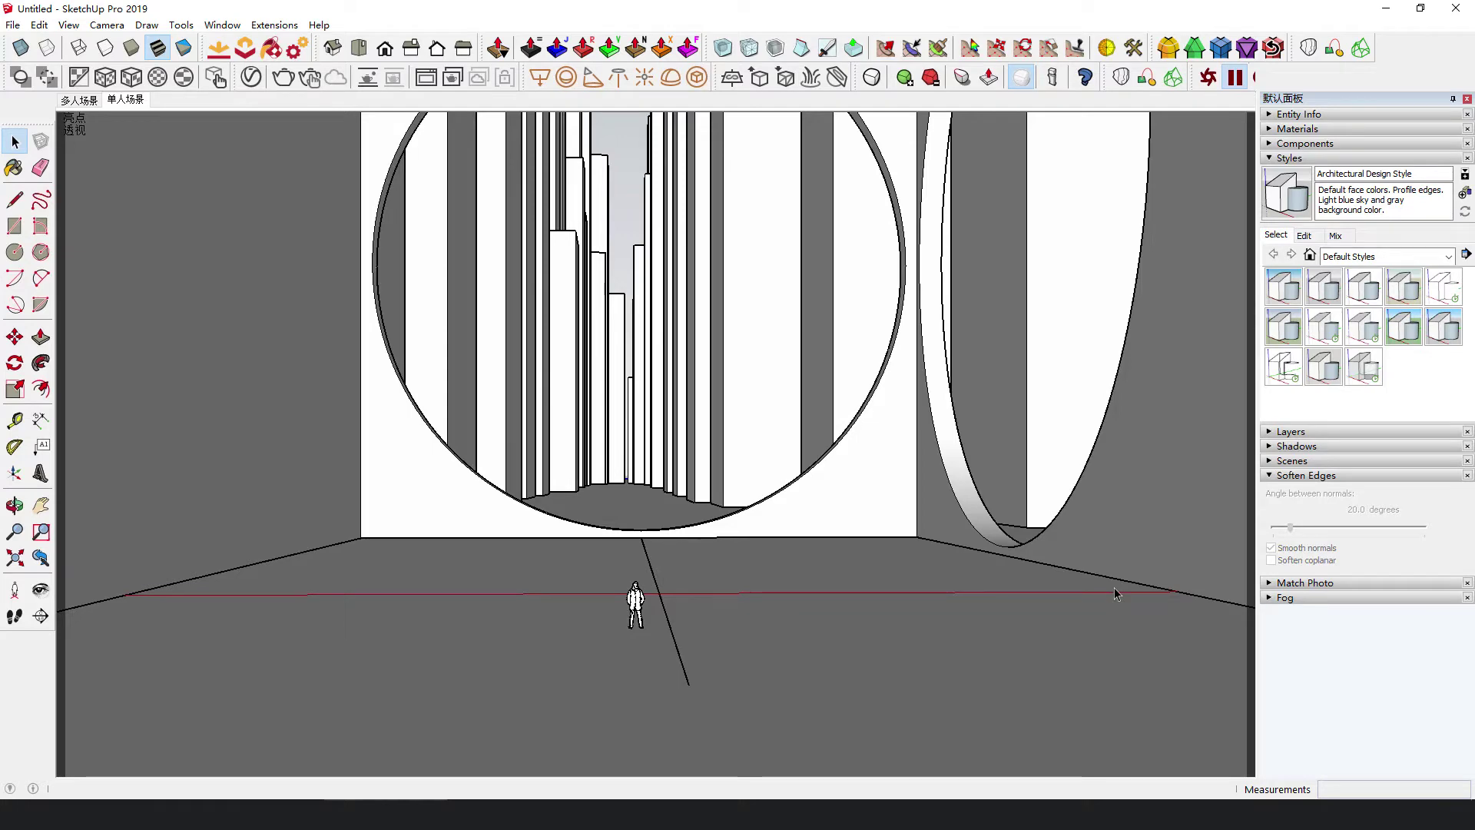
scroll(642, 639, up, 5)
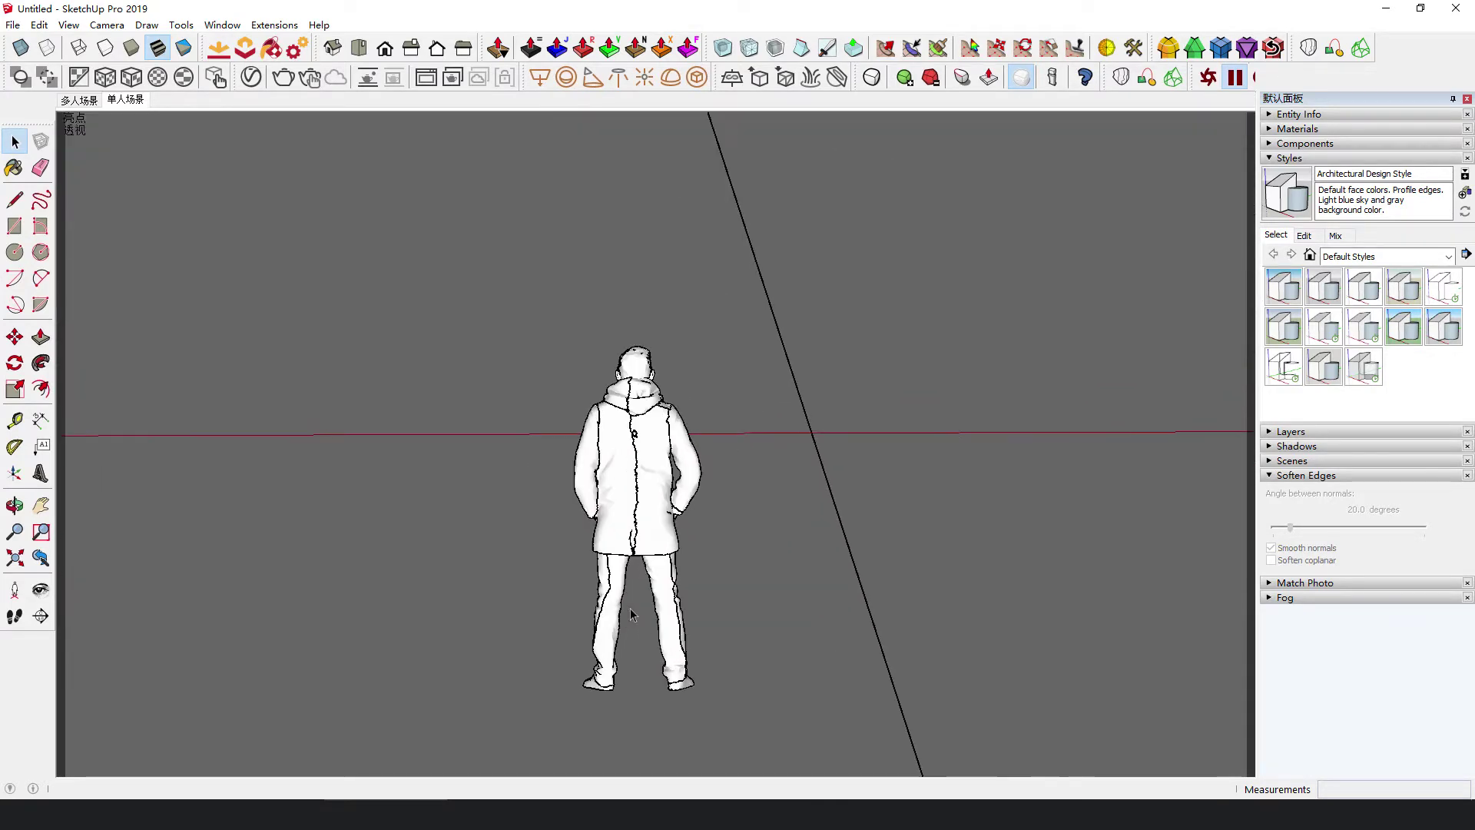
scroll(527, 527, down, 3)
middle_drag(527, 527, 241, 563)
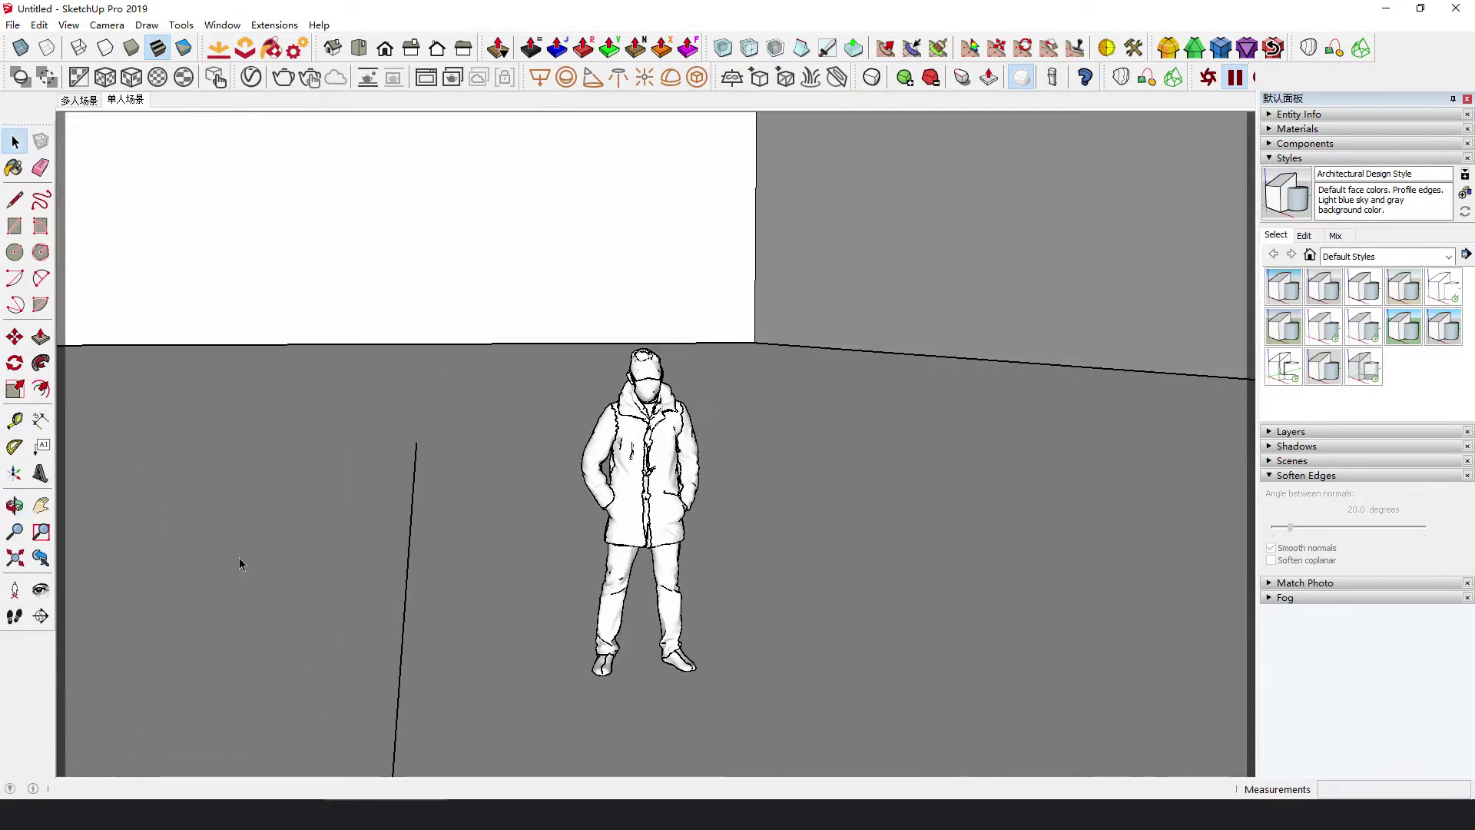
click(125, 99)
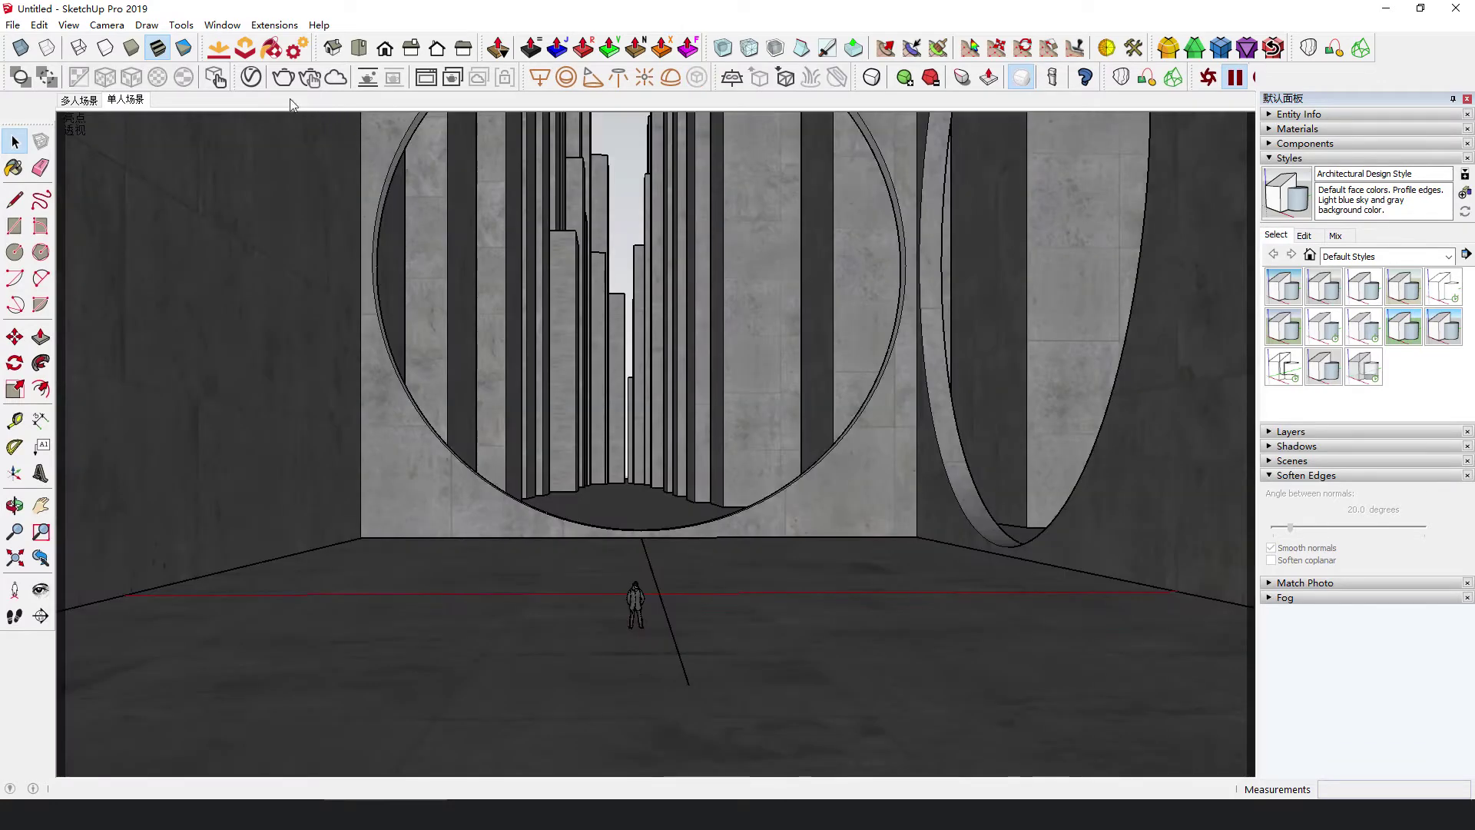
- Open the V-Ray render settings and show the Volumetric Environment parameters
click(253, 77)
click(633, 255)
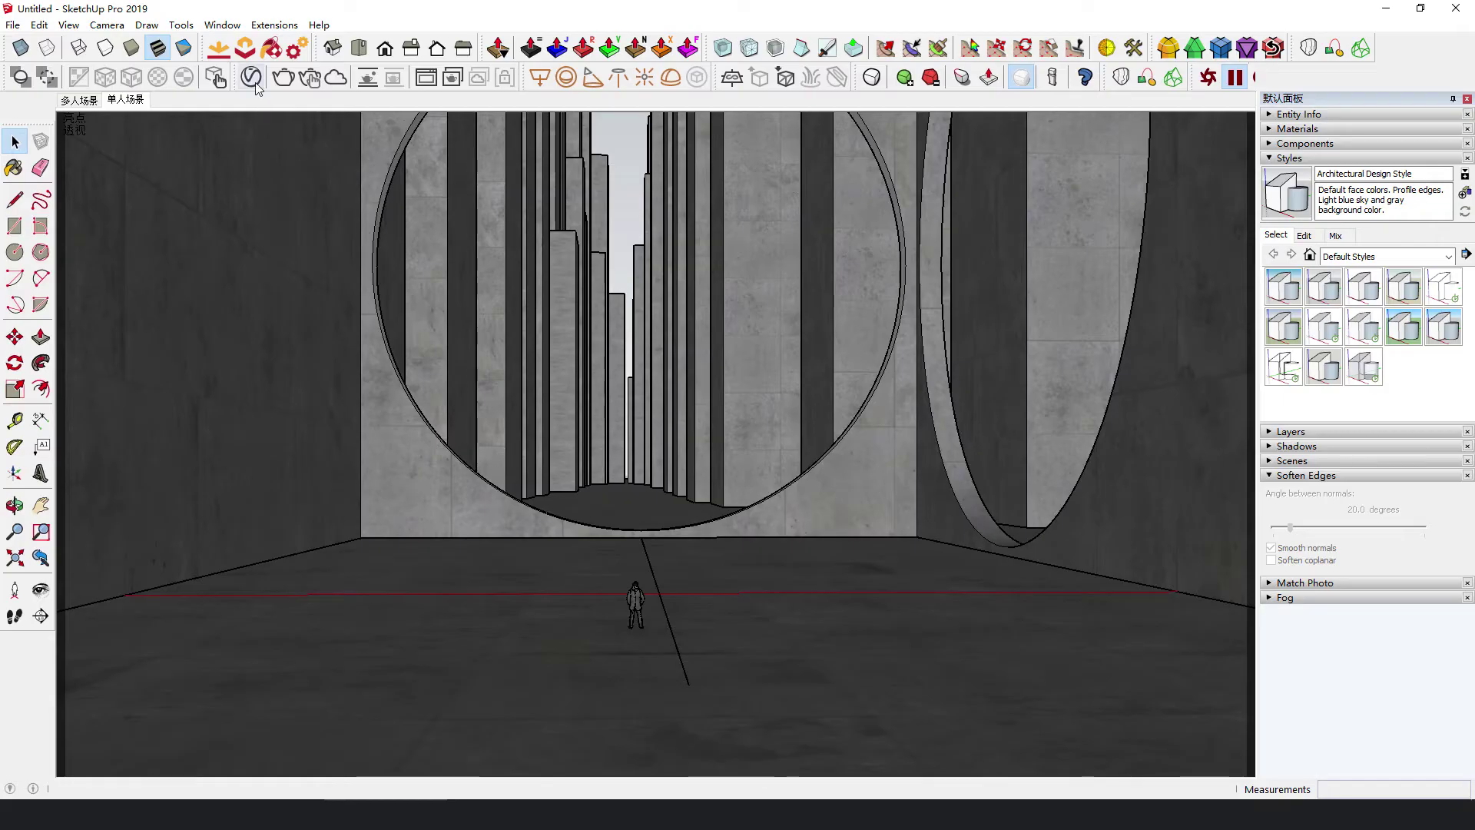
click(252, 77)
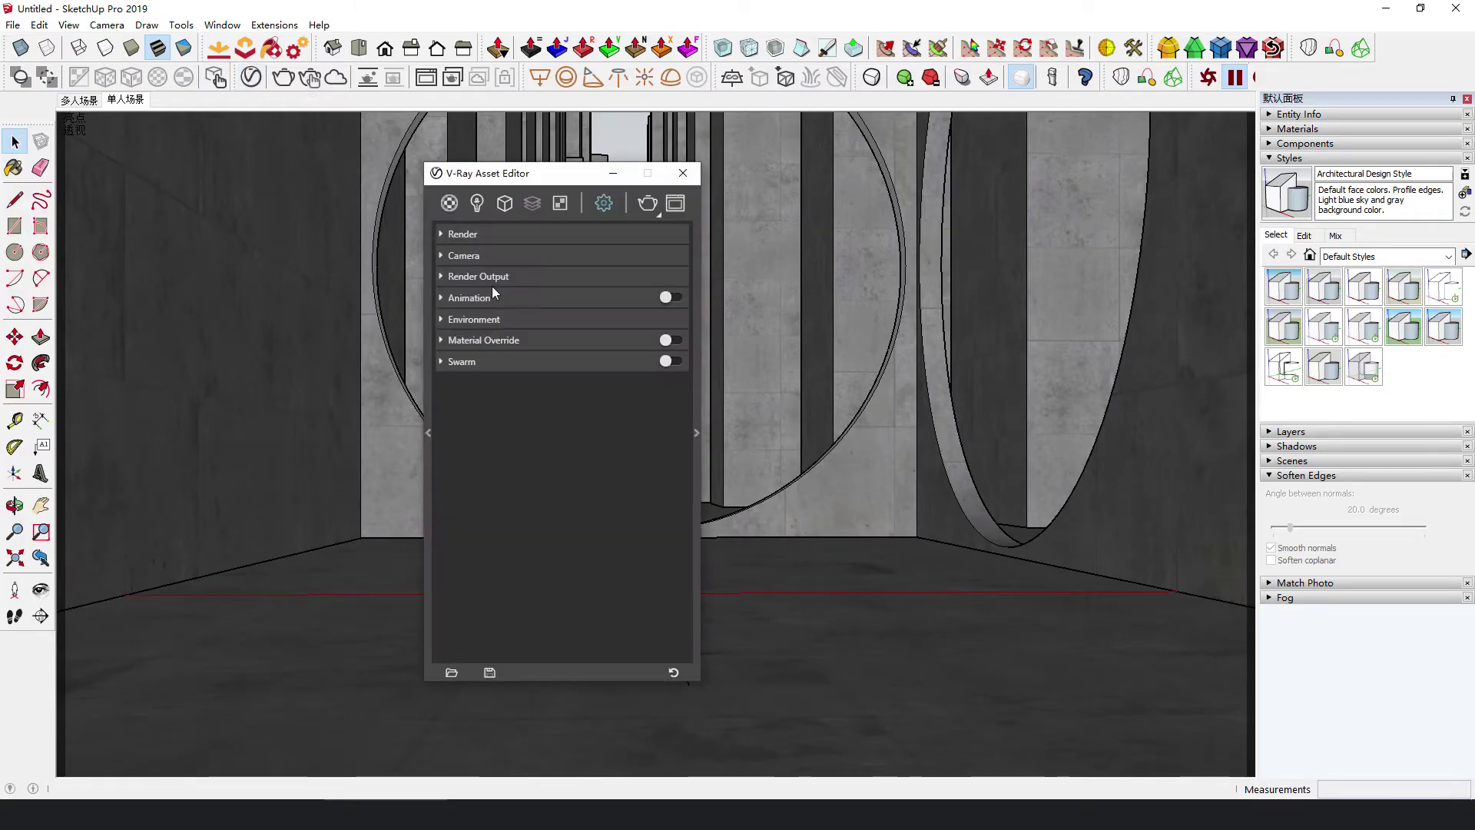
click(697, 434)
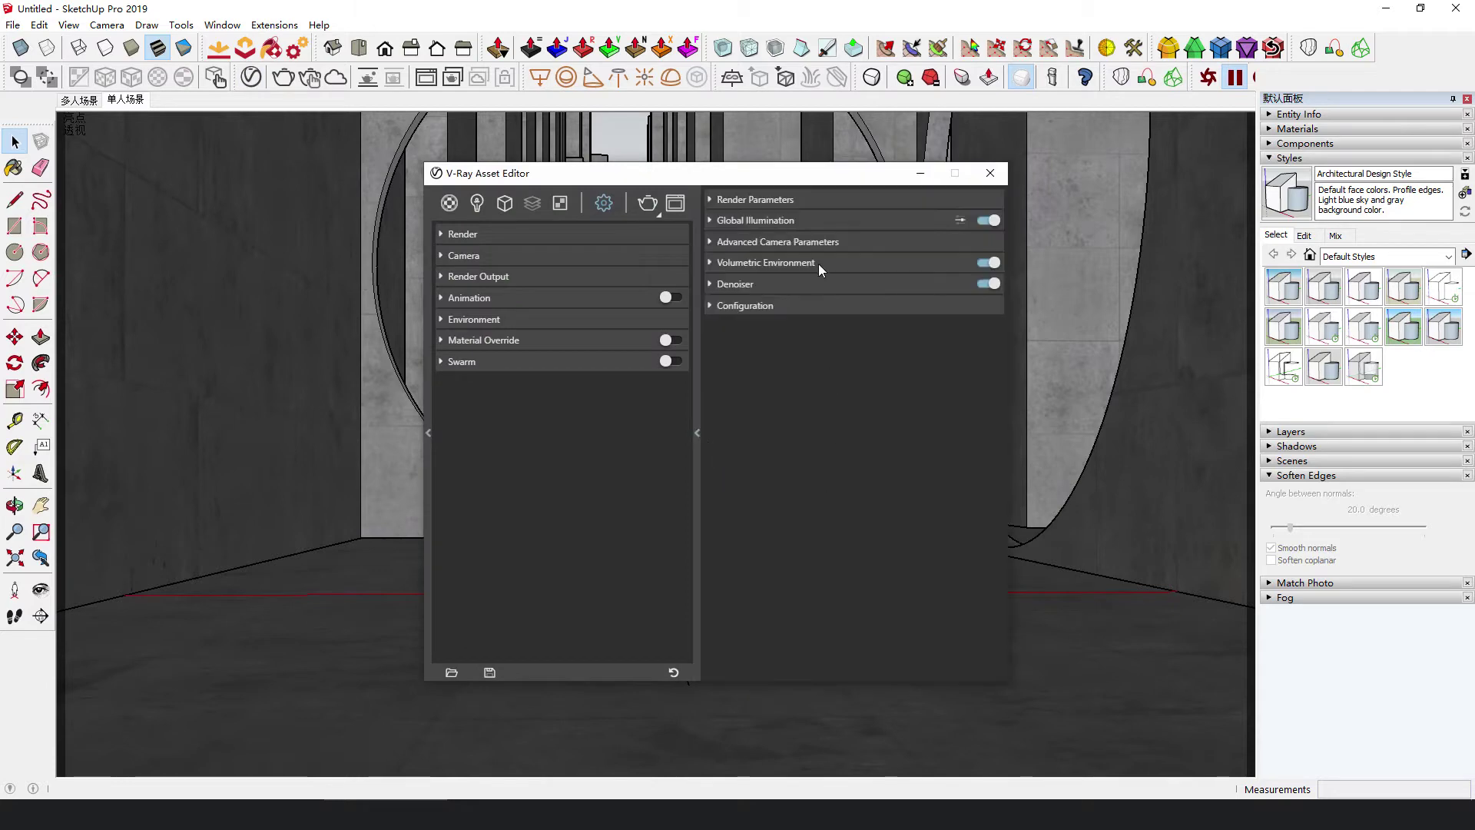
click(819, 264)
click(877, 282)
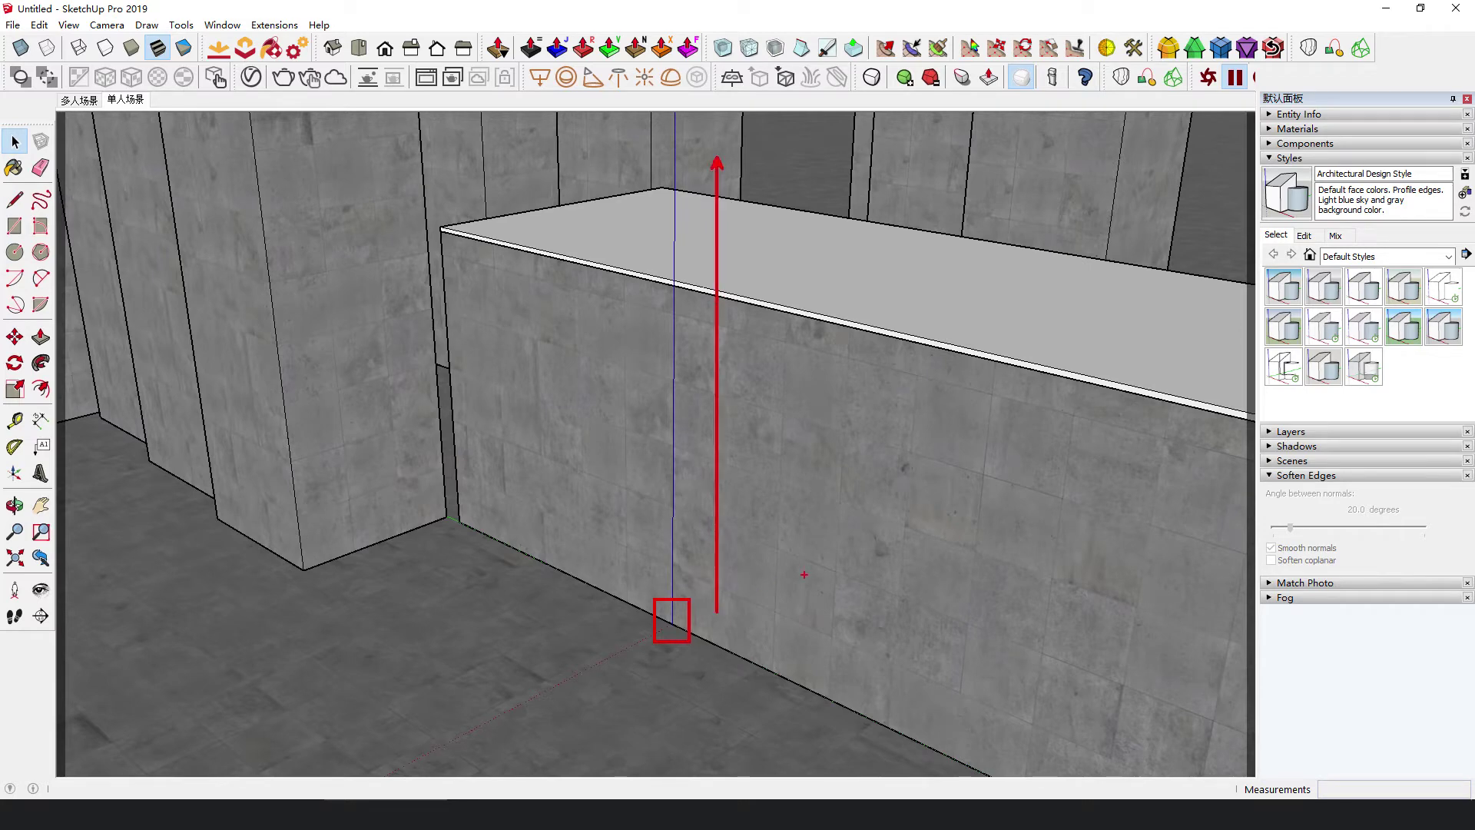
- Set the Aerial Perspective atmosphere height to 10 while interactively rendering the columns and box
scroll(803, 574, down, 10)
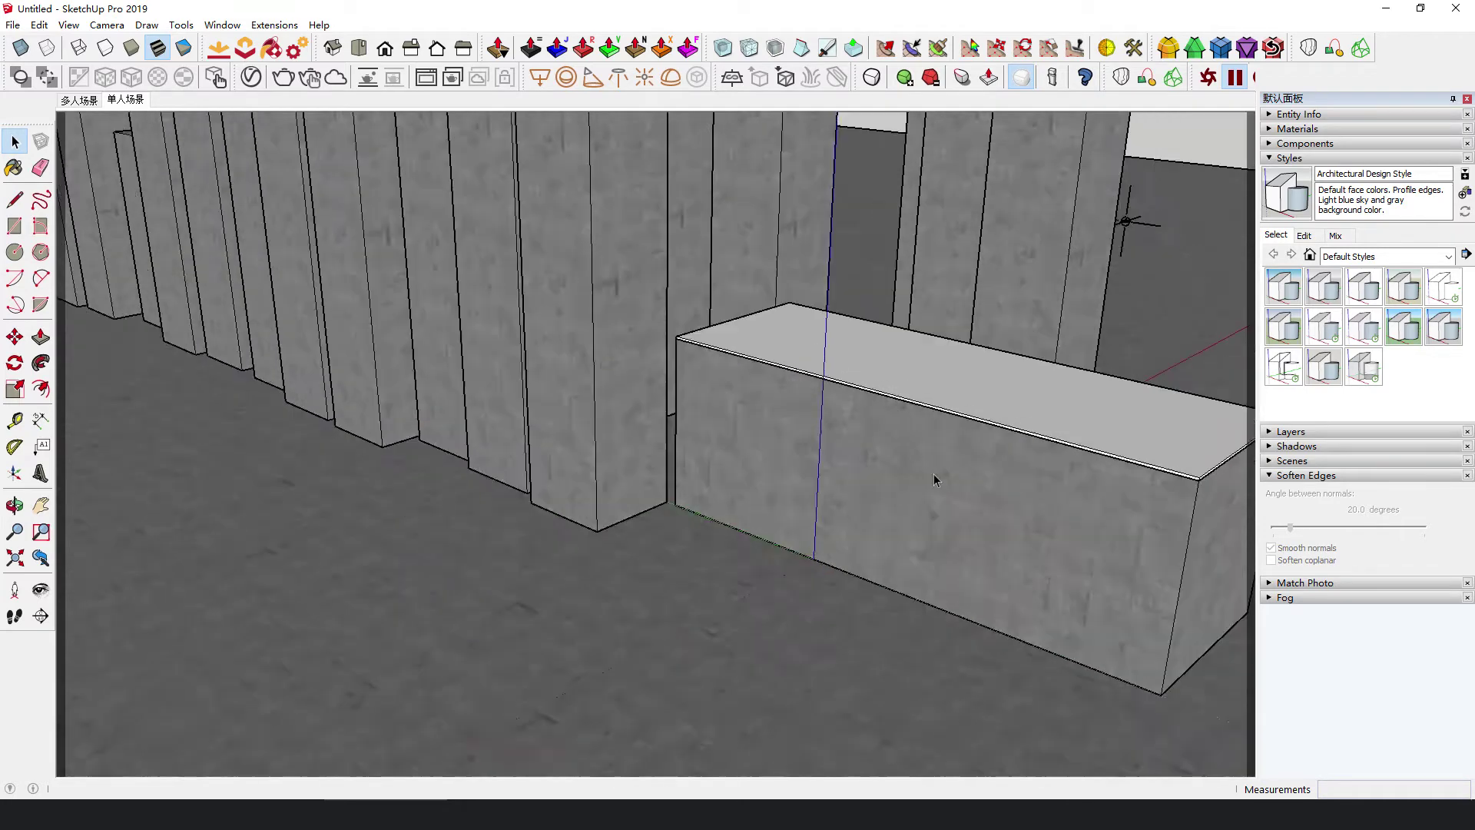
mouse_move(932, 484)
middle_down()
mouse_move(916, 399)
mouse_move(829, 458)
middle_up()
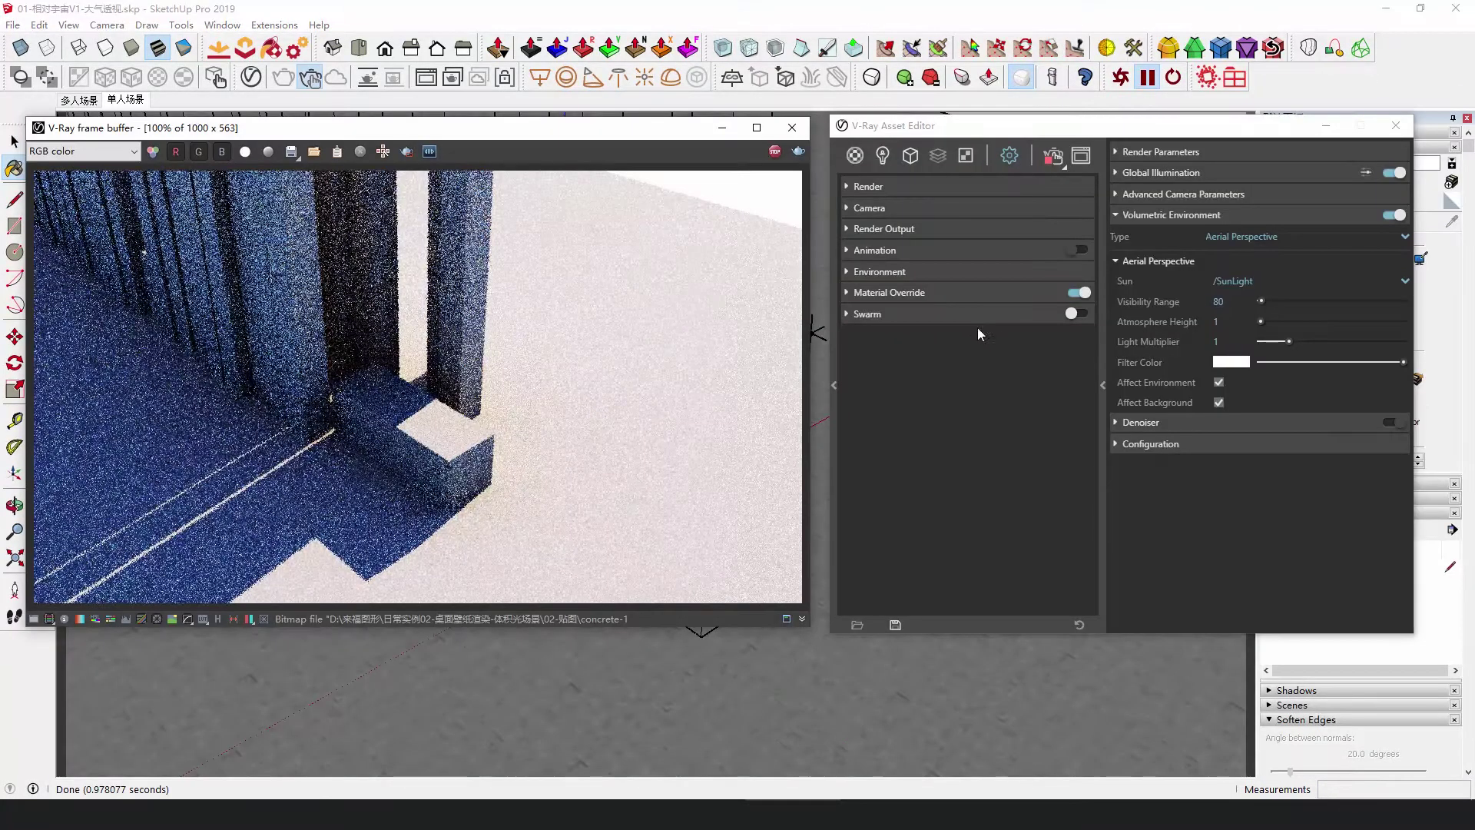
click(1215, 322)
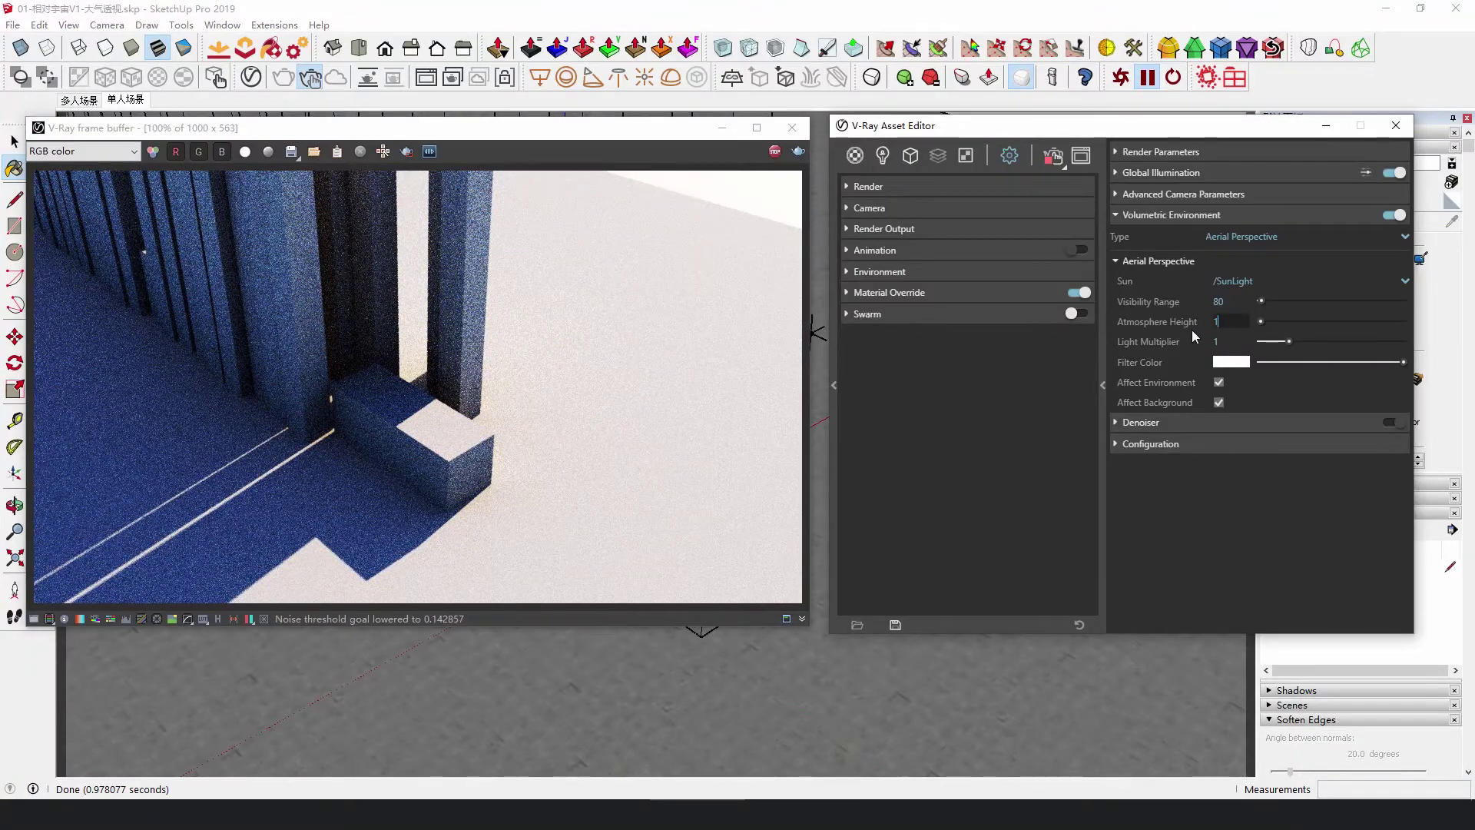
text(10)
key(Return)
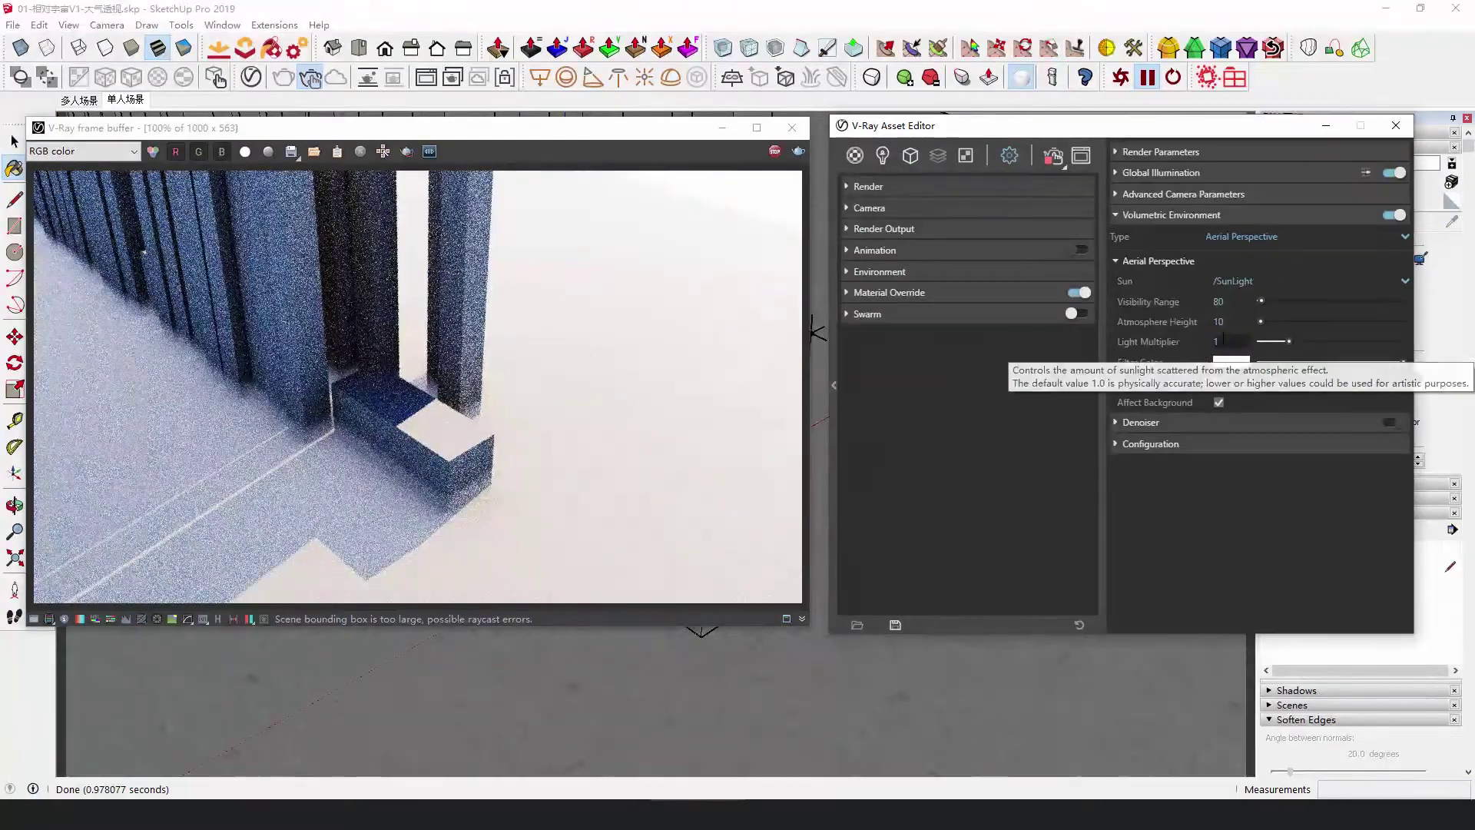
- Set the Aerial Perspective atmosphere height to 30
click(1217, 322)
text(30)
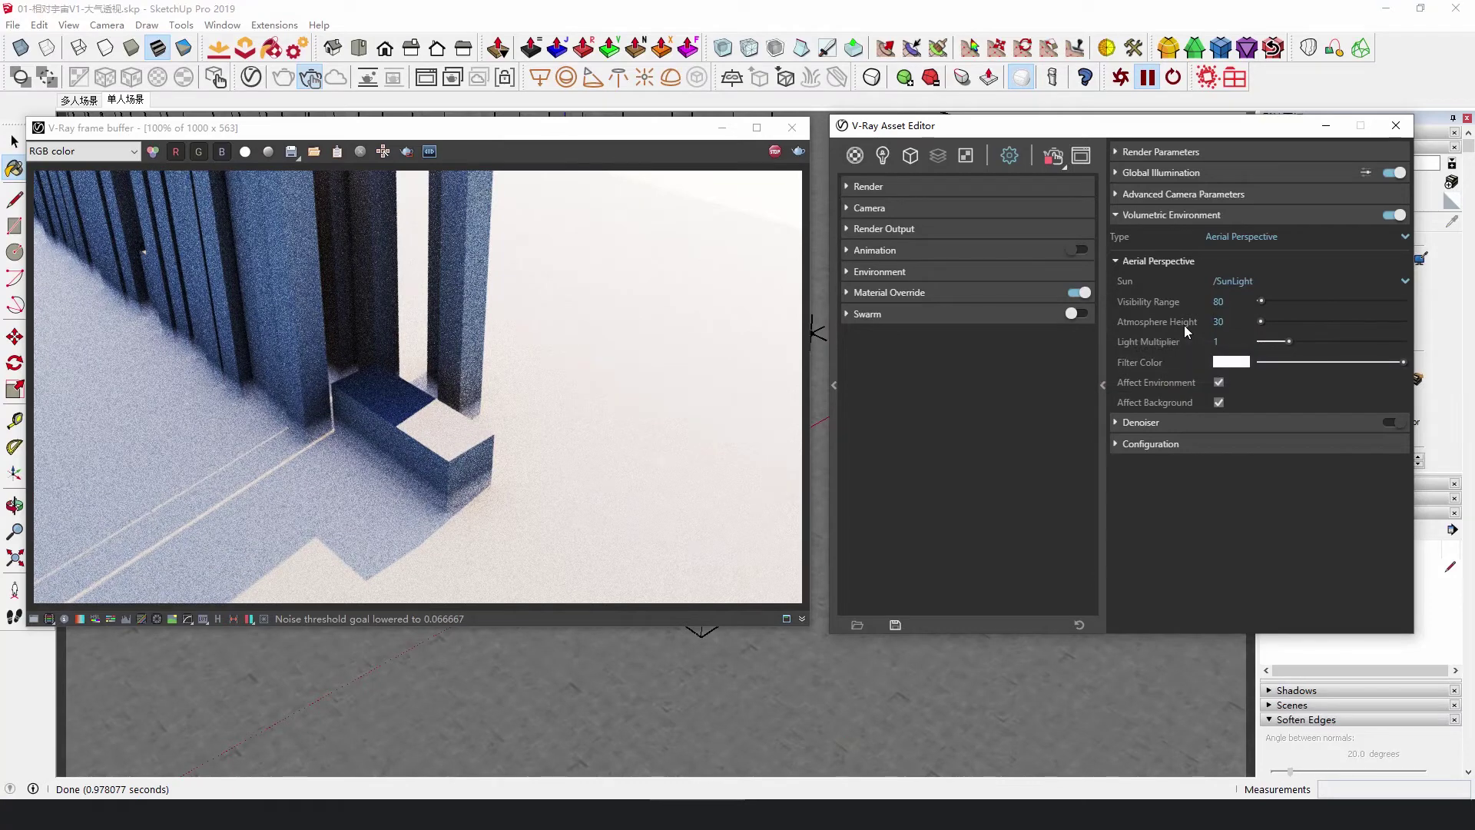
key(Return)
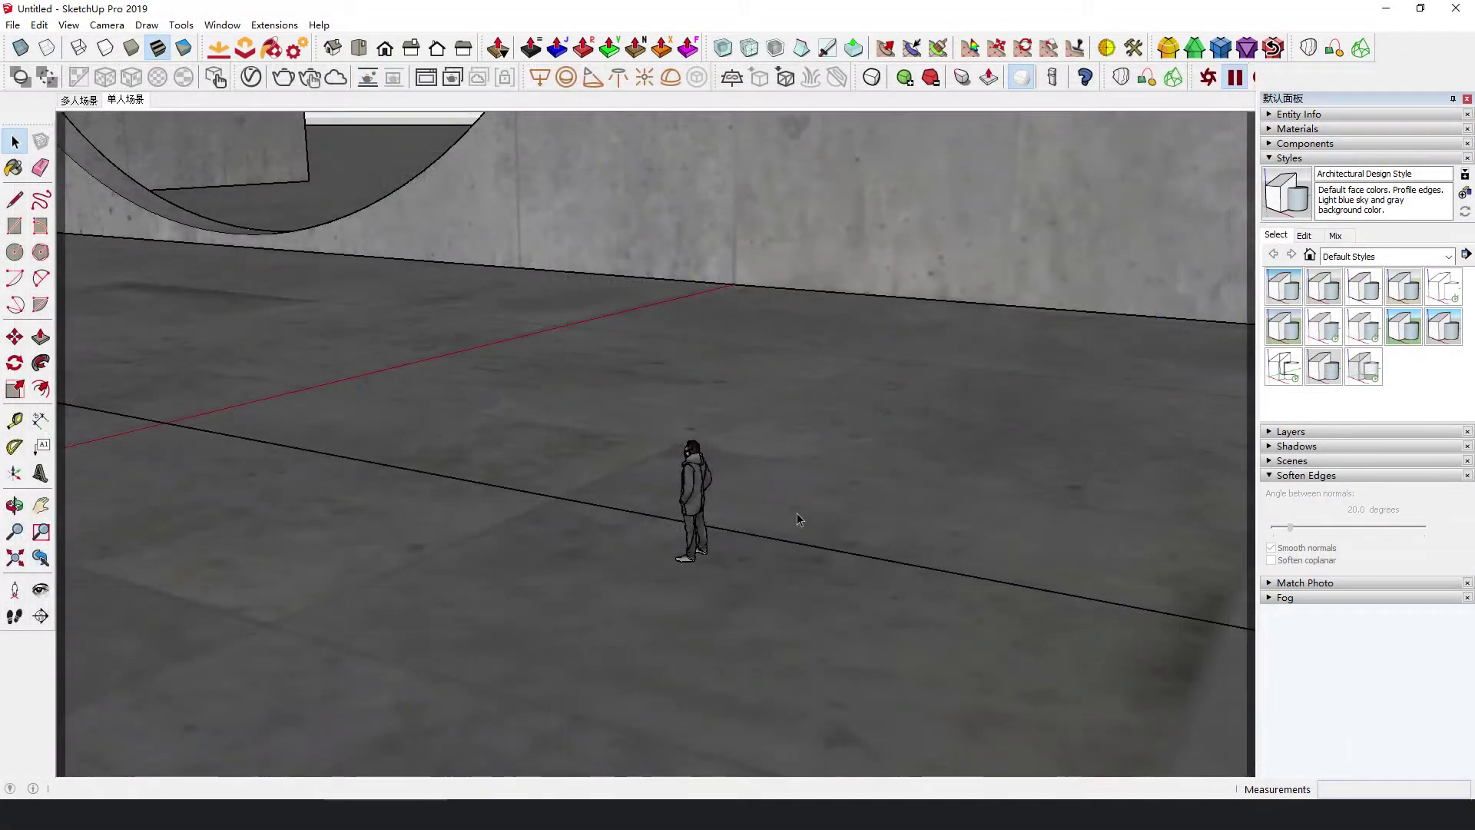
- Examine the size of the human figure and its open box against the whole field of columns
scroll(796, 521, down, 10)
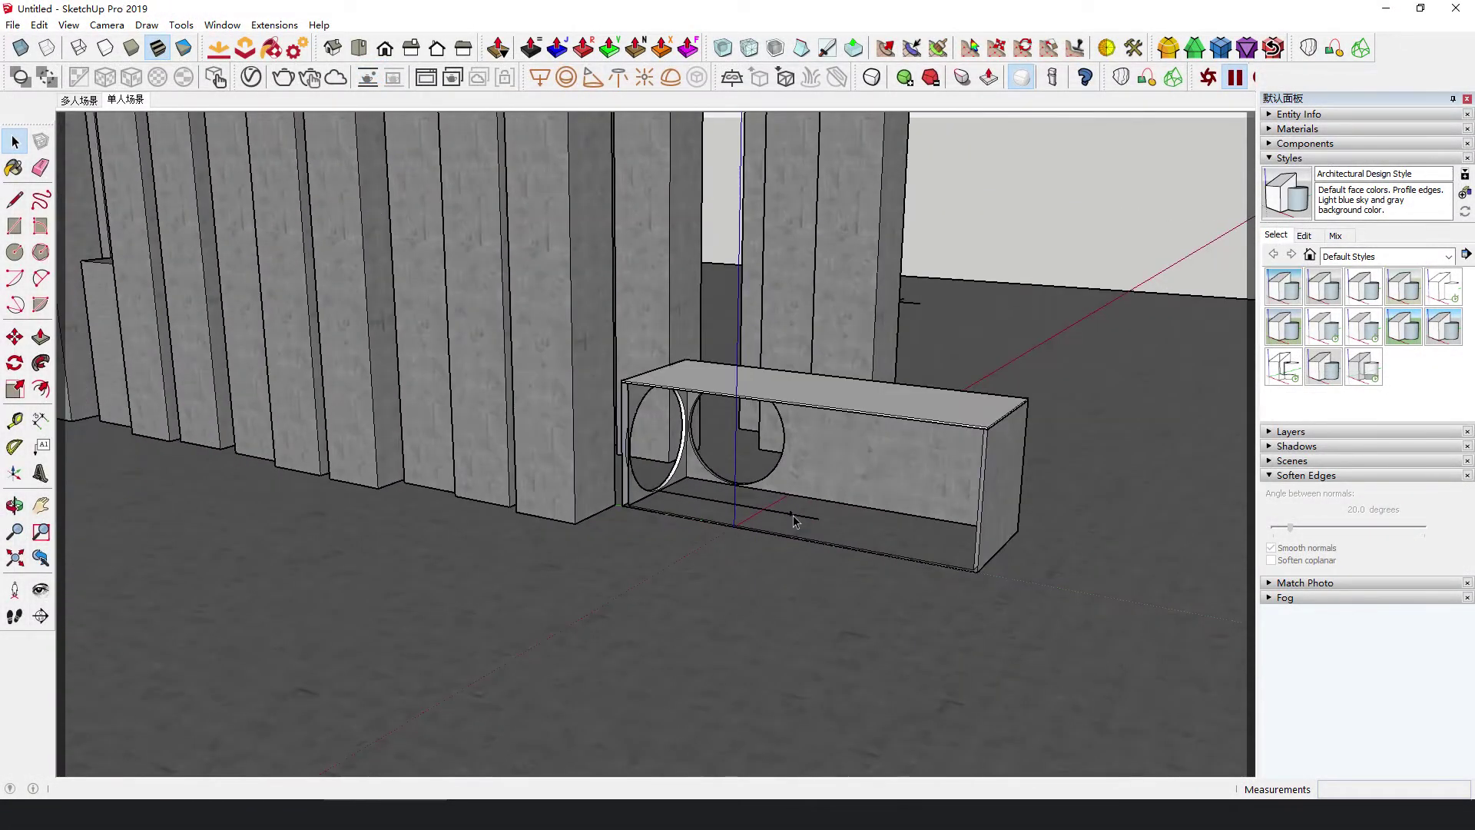
scroll(855, 550, down, 5)
scroll(845, 561, up, 5)
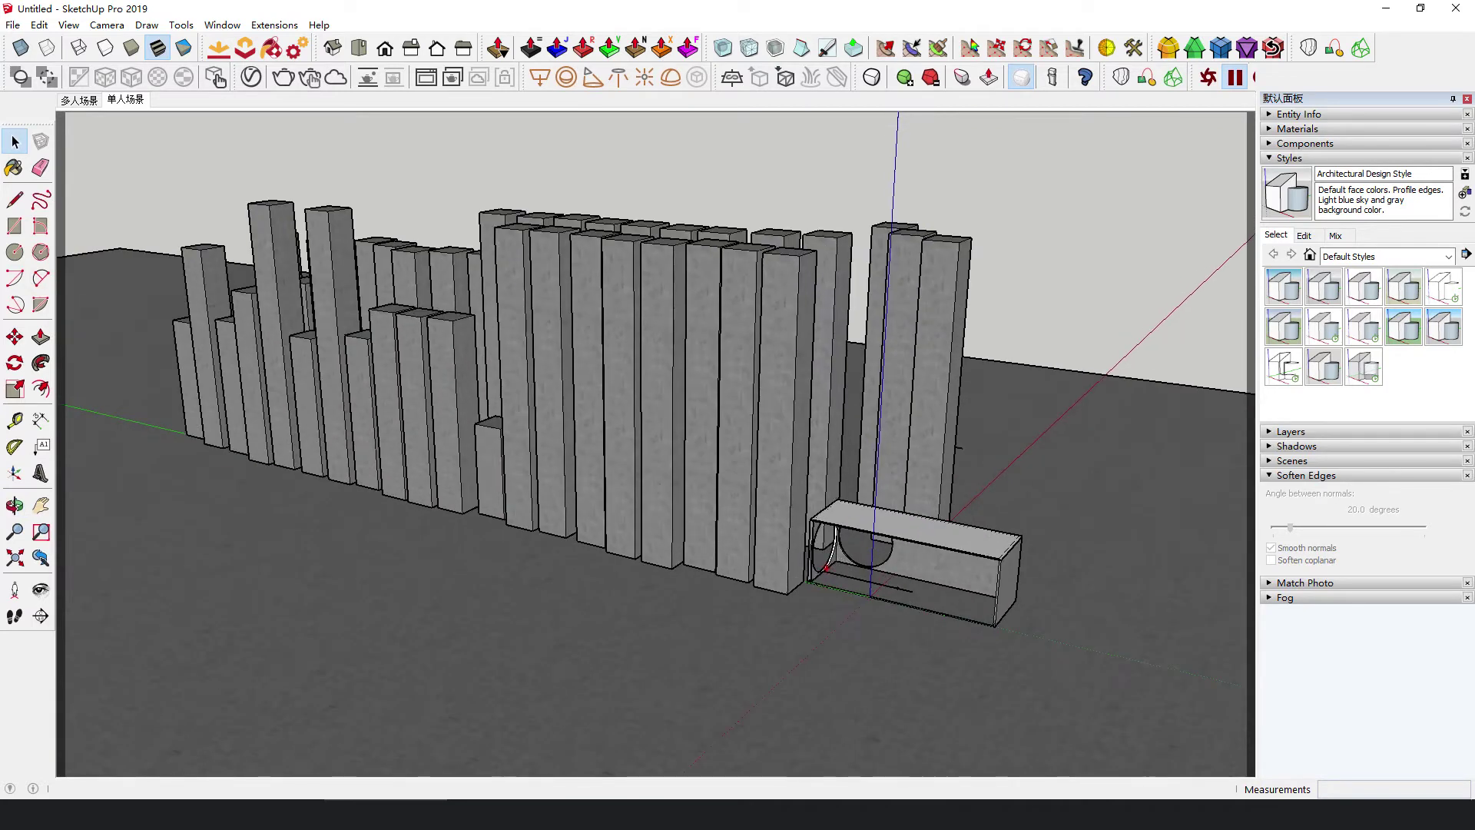
drag(166, 460, 860, 636)
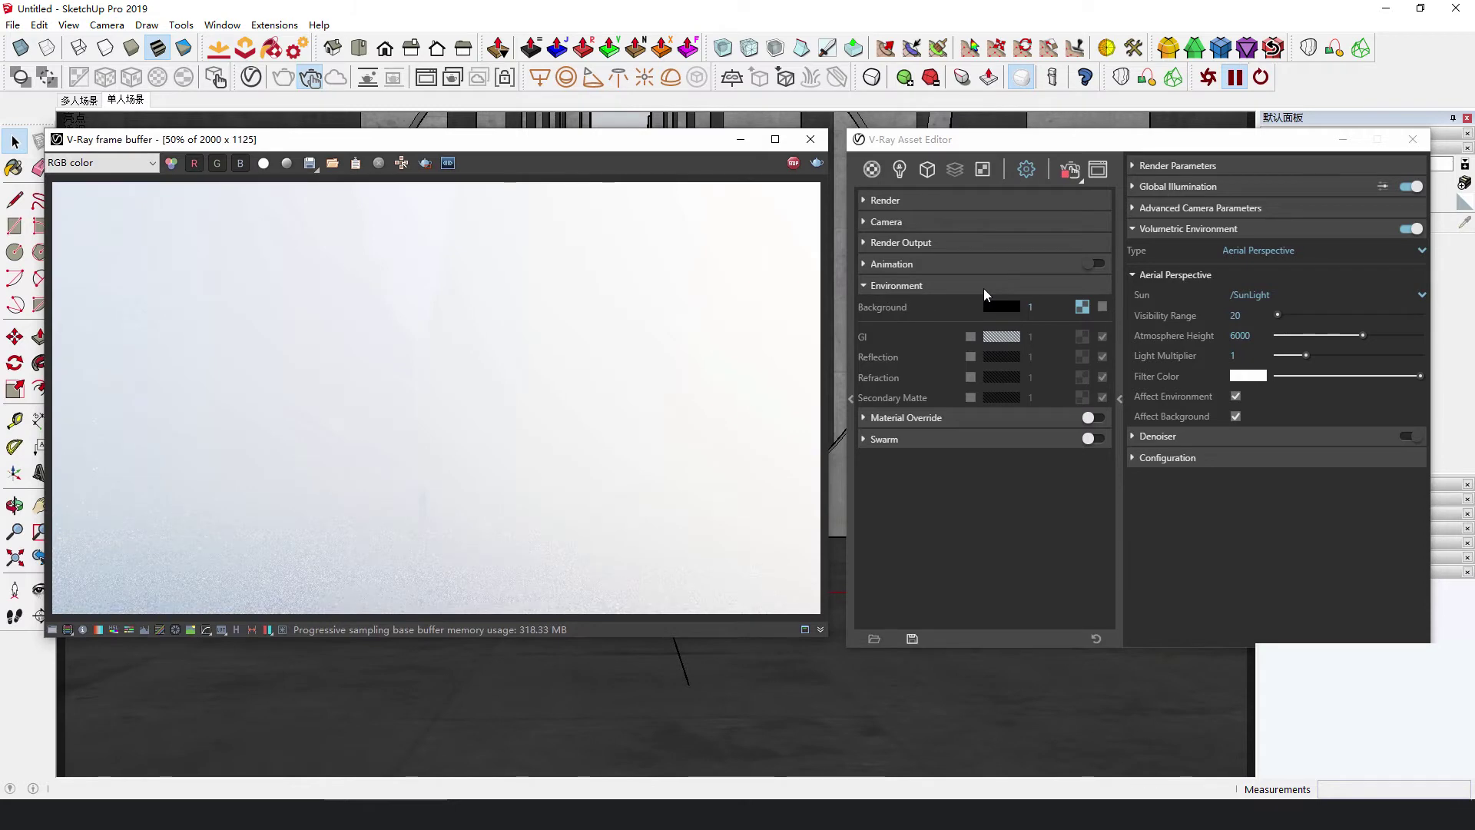
- Open the Aerial Perspective visibility range for editing, and start a V-Ray render of the 单人场景 scene
drag(1234, 315, 1213, 320)
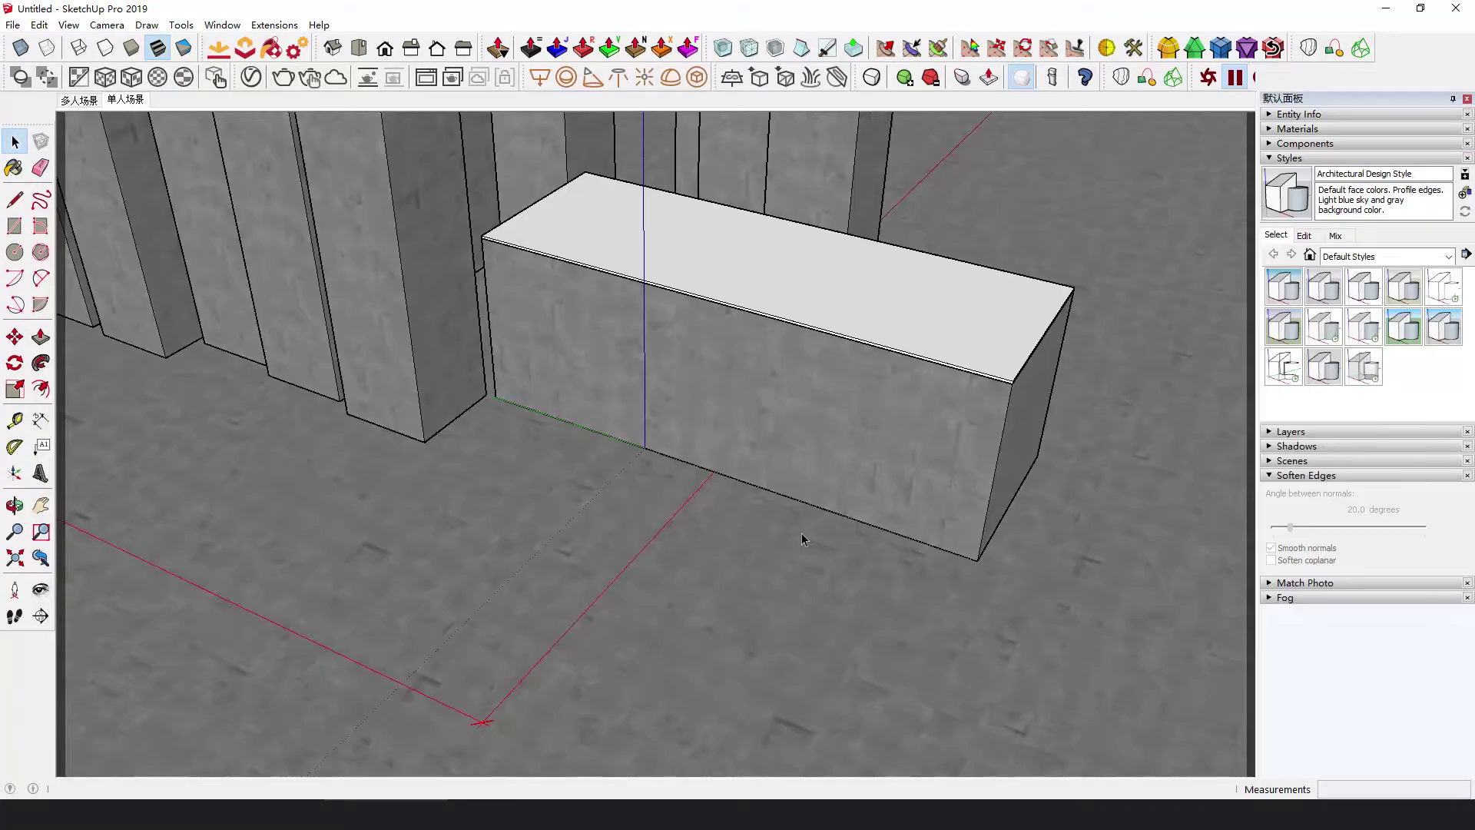
scroll(802, 539, down, 6)
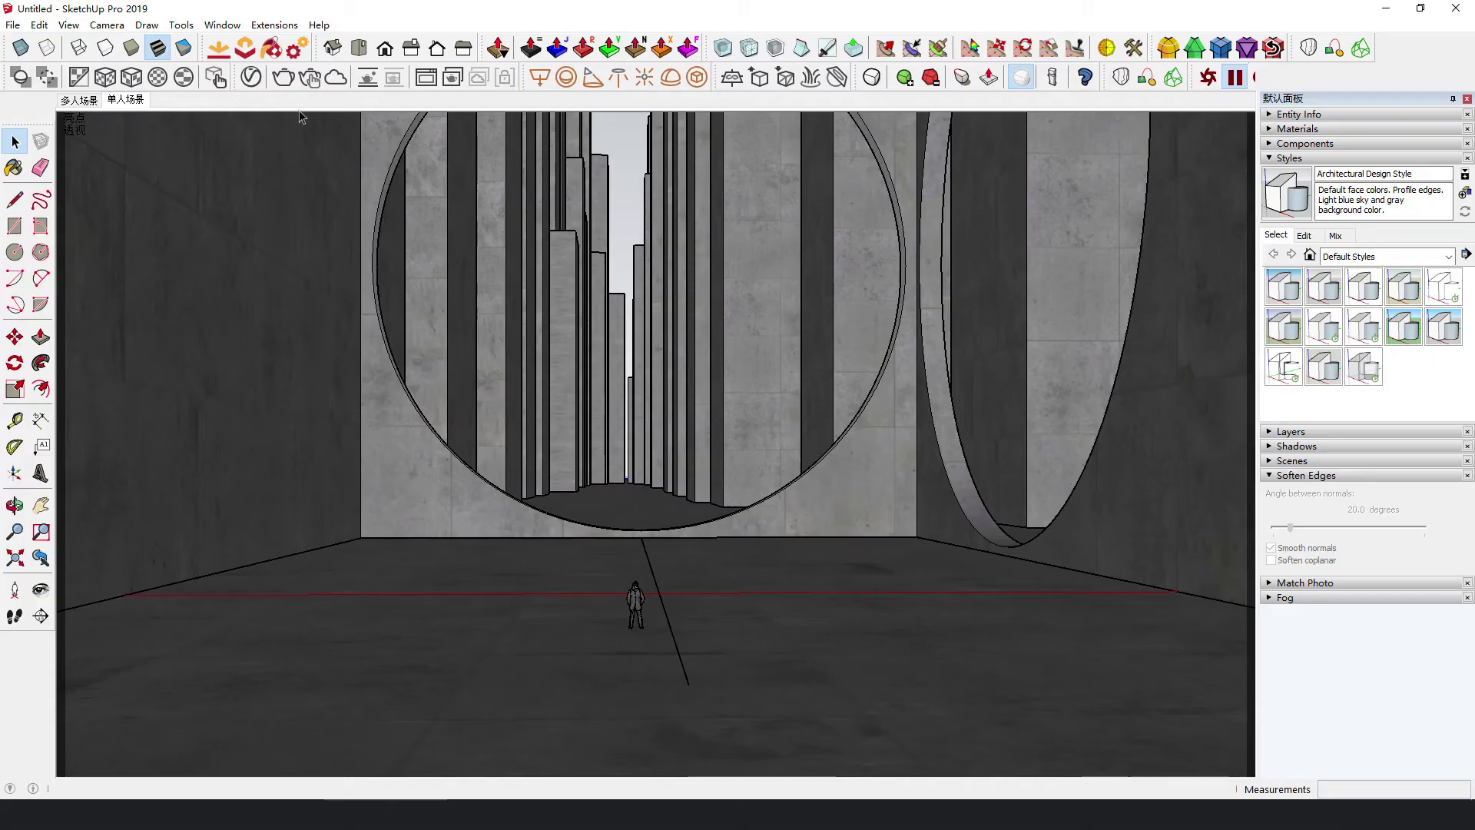
click(283, 77)
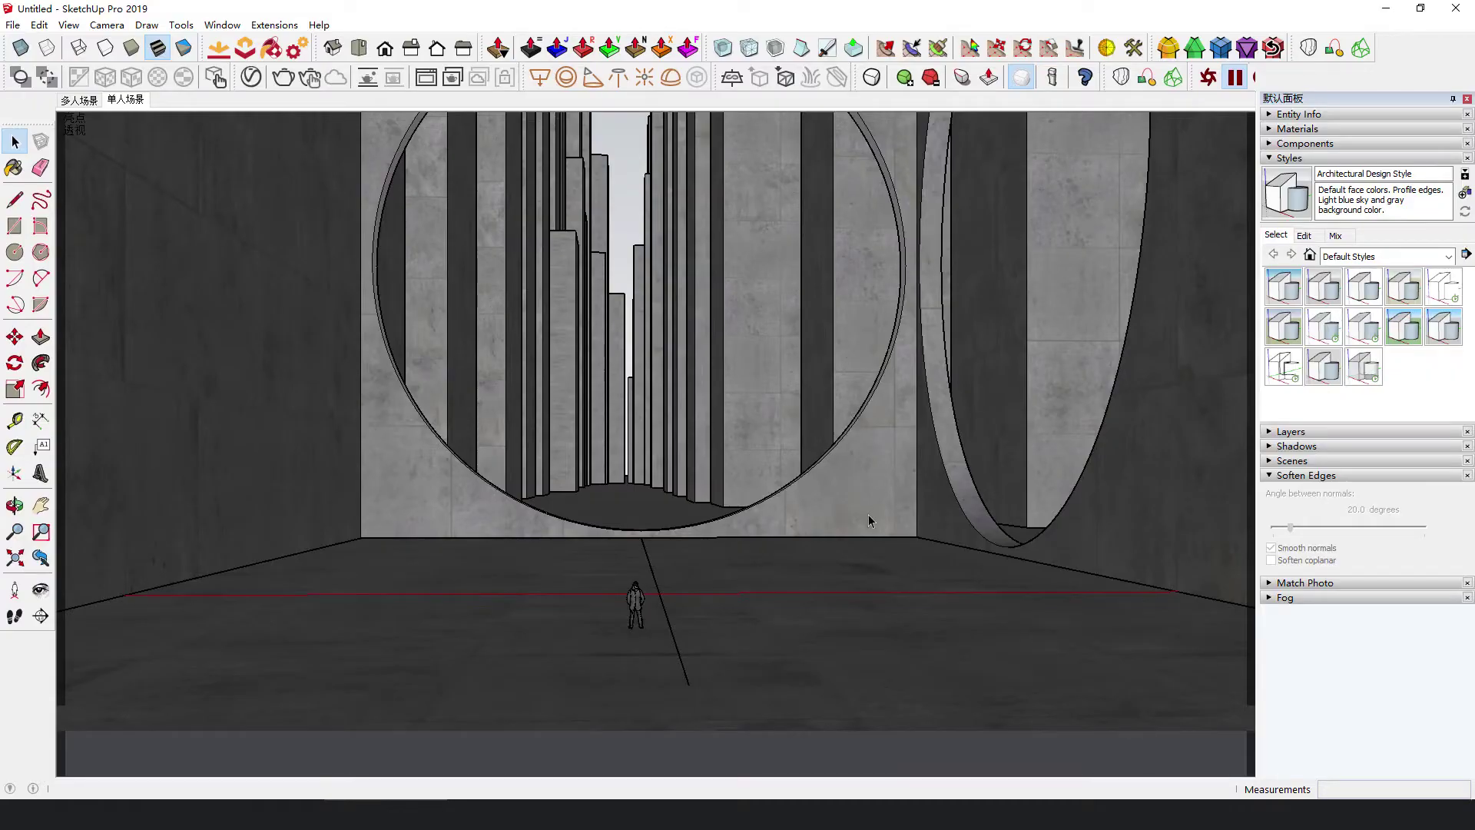
- Examine the horizontal beams arranged along the outside of the concrete columns
scroll(868, 514, up, 5)
scroll(573, 536, down, 10)
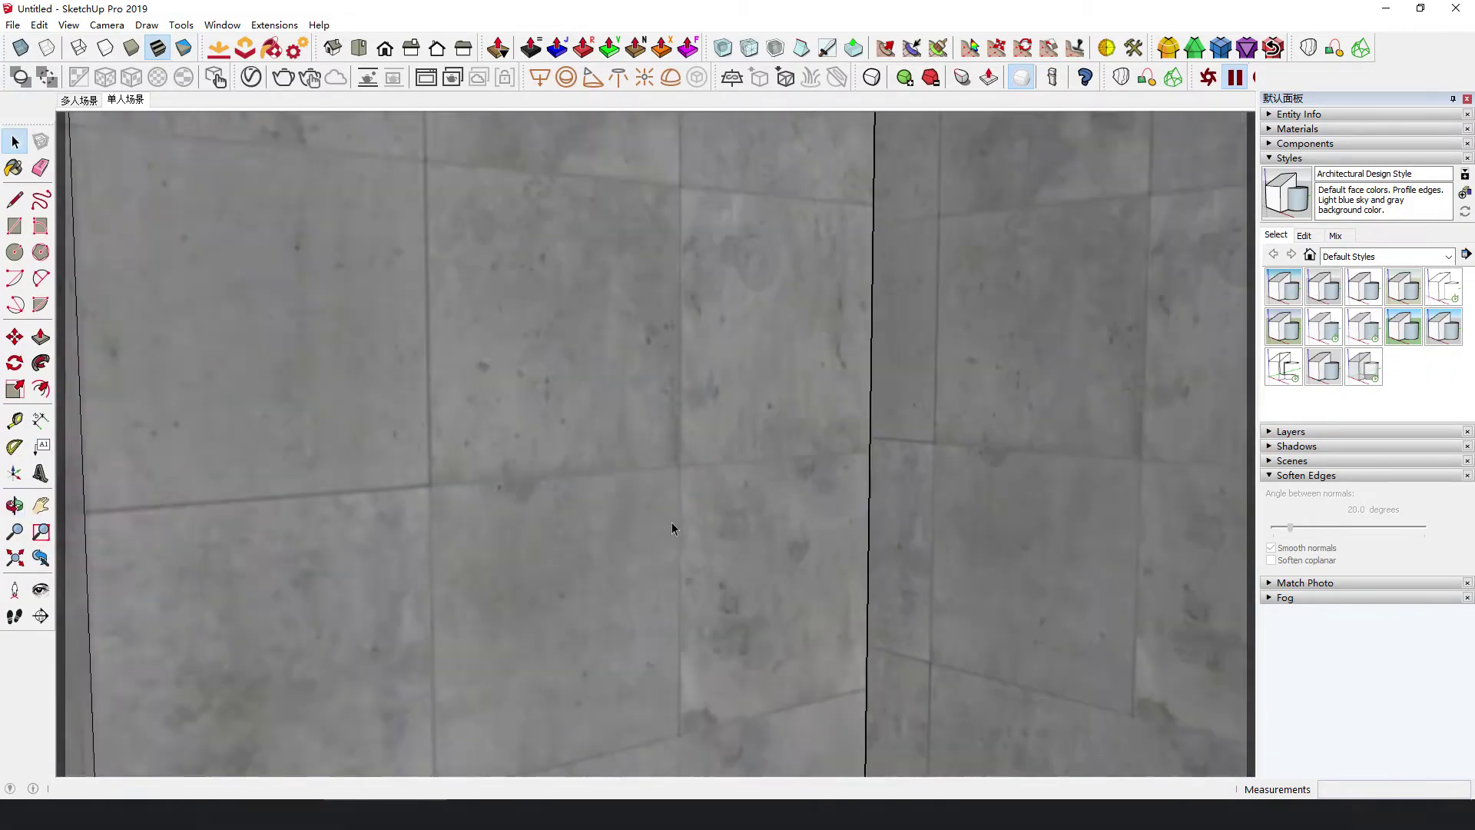
scroll(889, 361, down, 6)
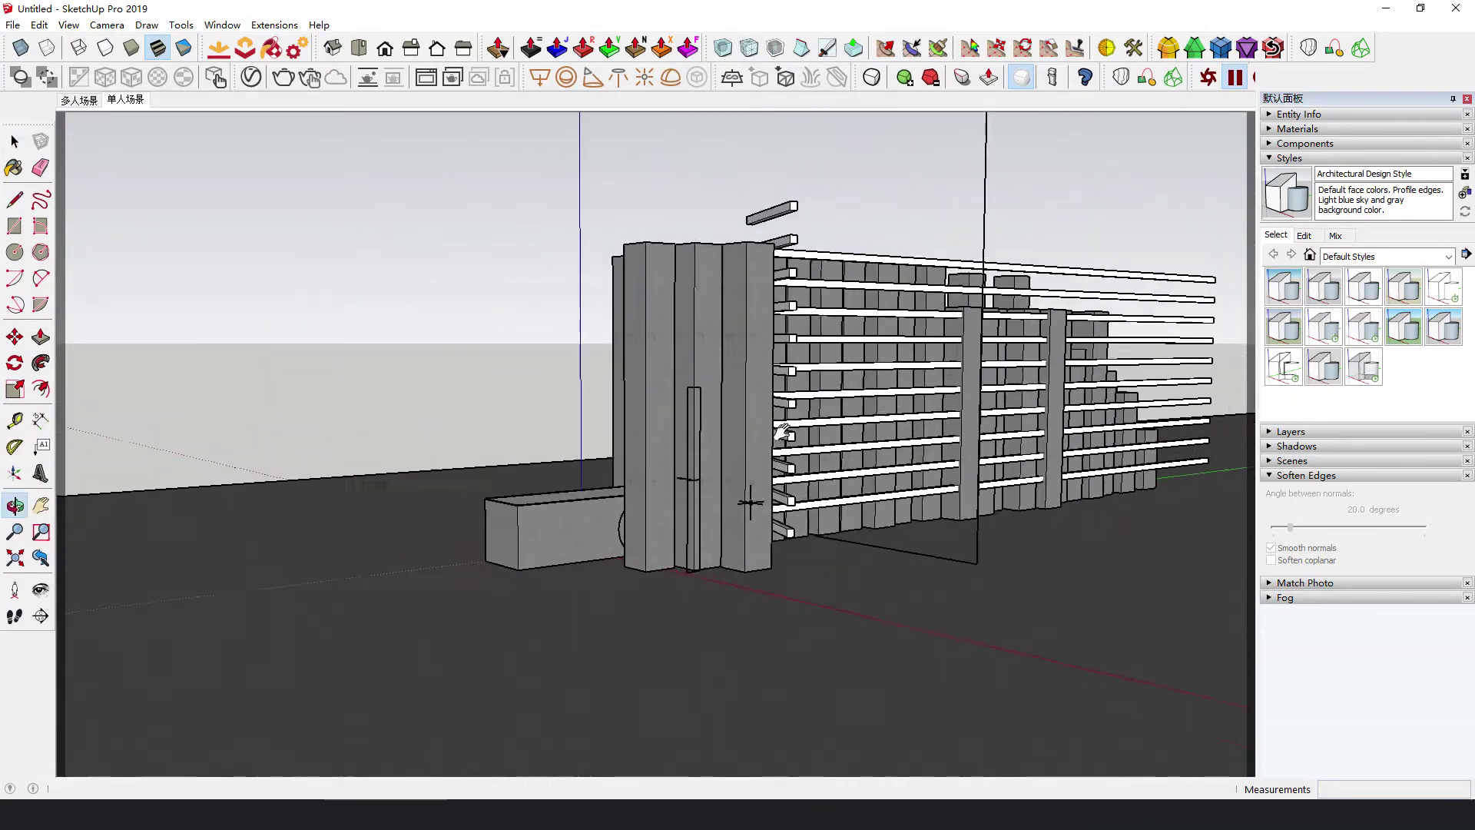
middle_drag(845, 430, 675, 527)
scroll(636, 533, up, 3)
scroll(636, 532, up, 5)
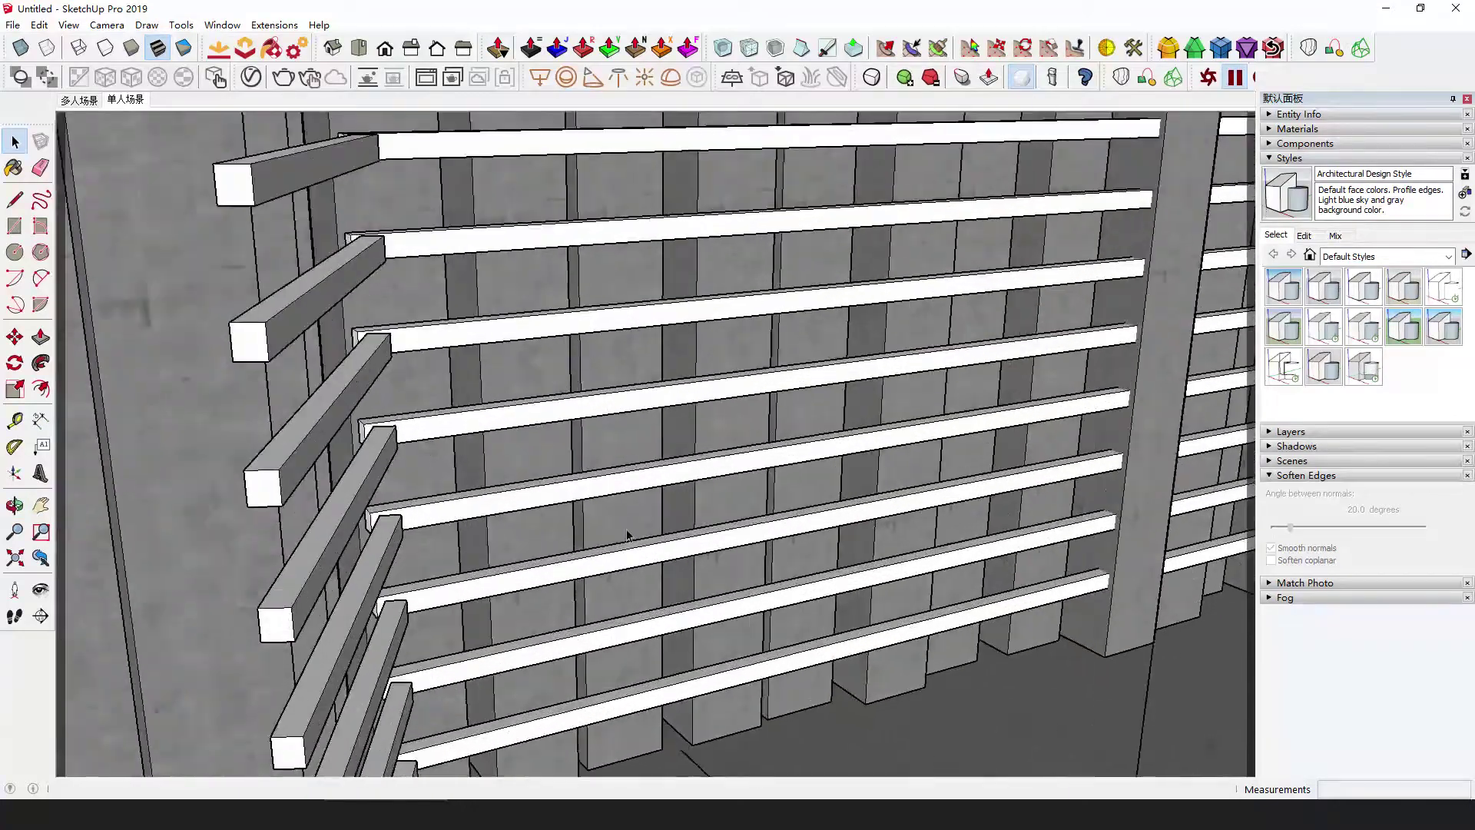
- Select the V-Ray light above the concrete columns and examine its position relative to the columns and beams
middle_drag(567, 517, 630, 484)
scroll(969, 305, down, 10)
click(889, 290)
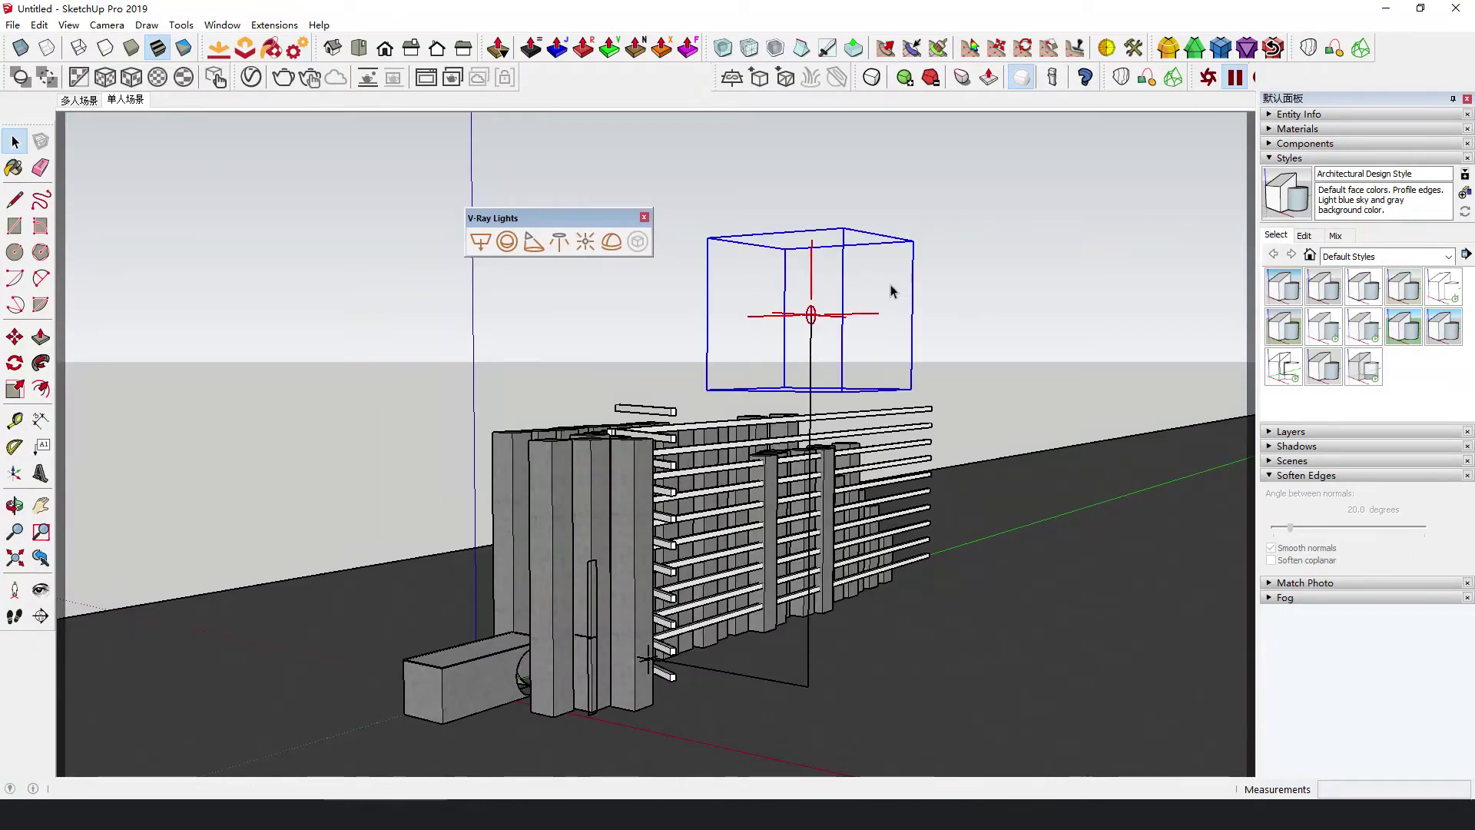
middle_drag(889, 290, 692, 316)
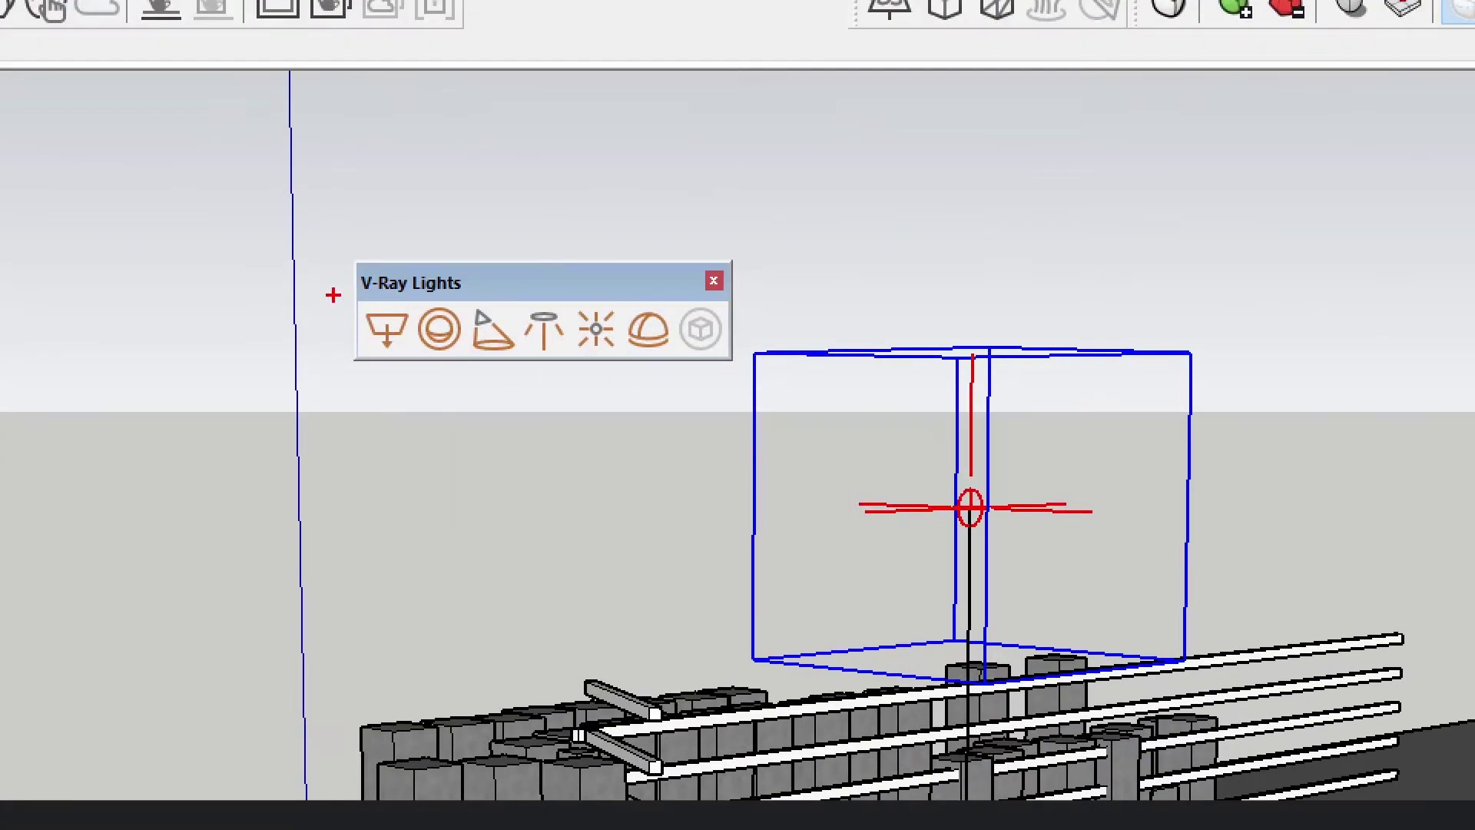
drag(330, 296, 760, 393)
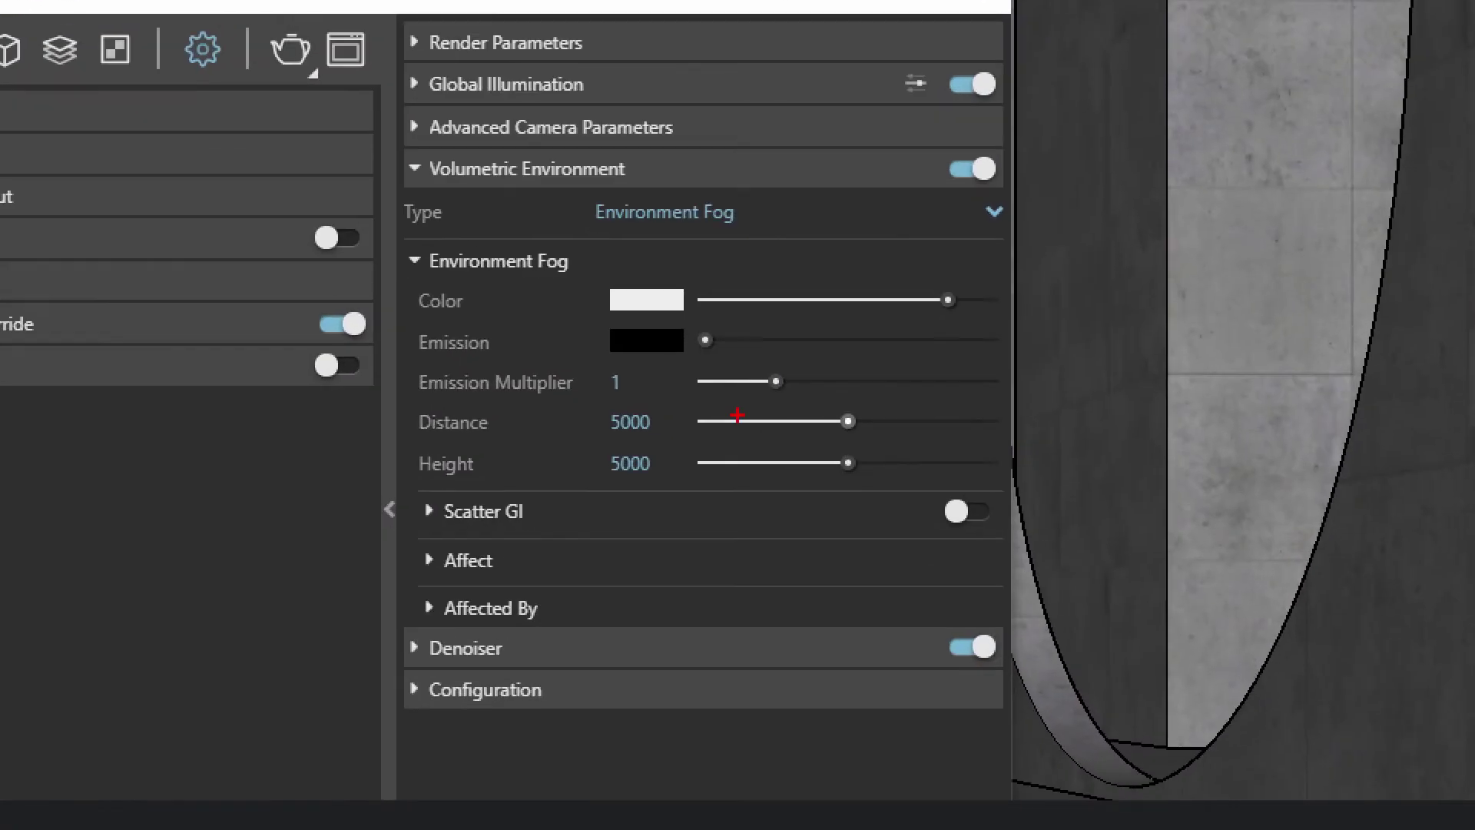
drag(551, 182, 765, 236)
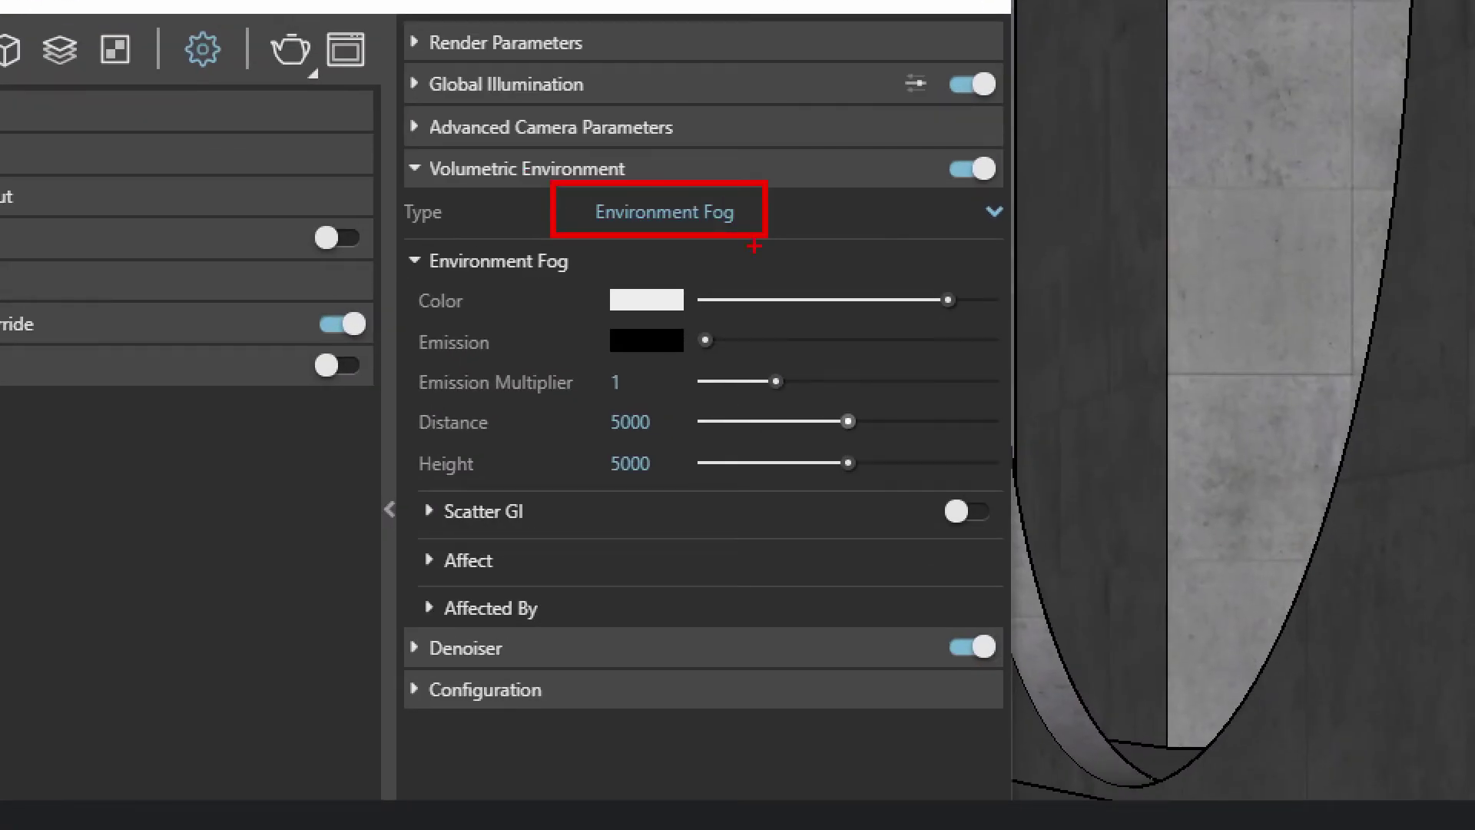
mouse_move(385, 394)
mouse_down()
mouse_move(636, 491)
mouse_move(691, 494)
mouse_up()
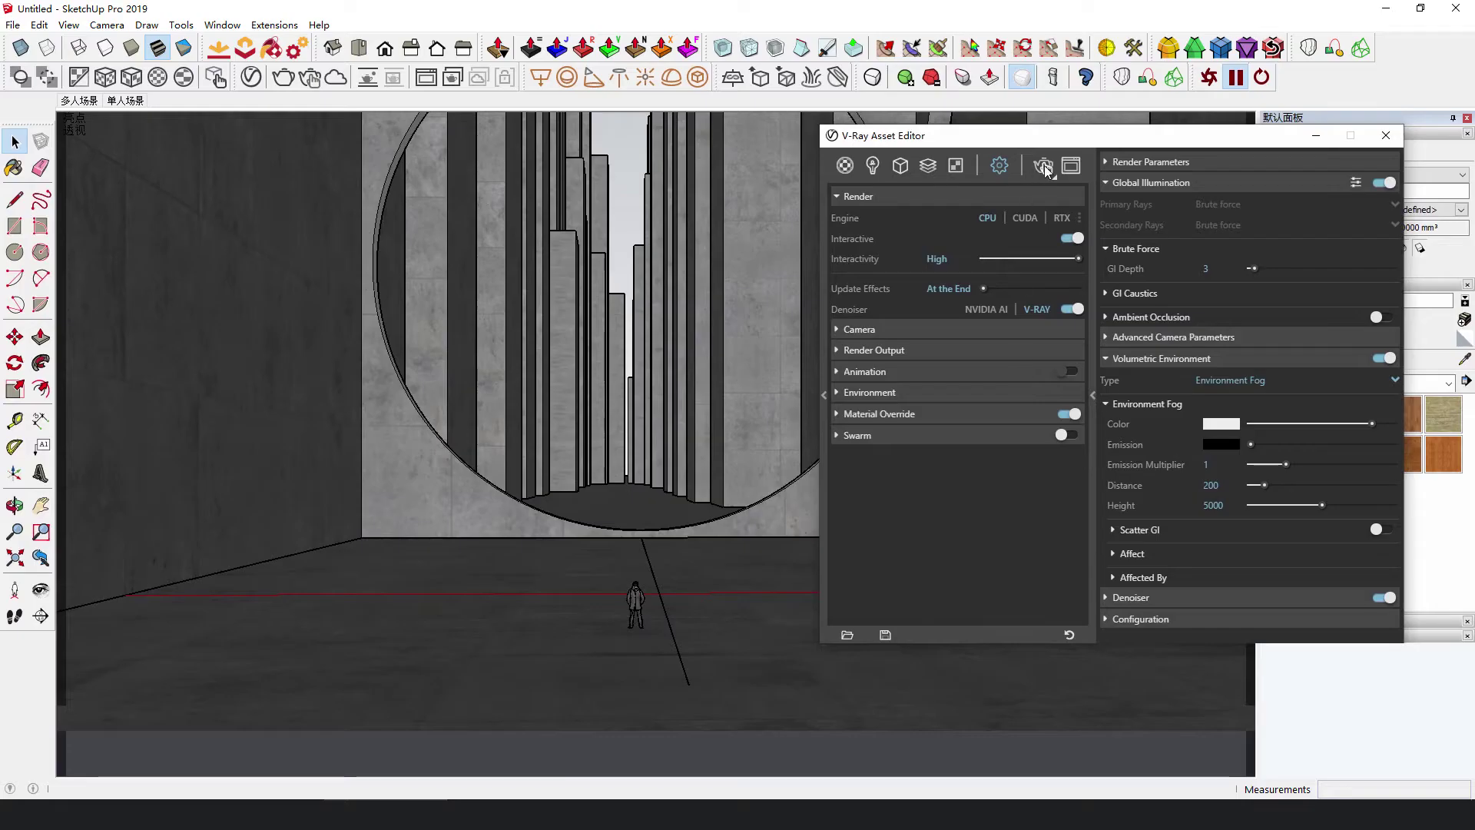
- Start an interactive V-Ray render and raise the Environment Fog distance through 2000 and 3000 to 5000
click(946, 436)
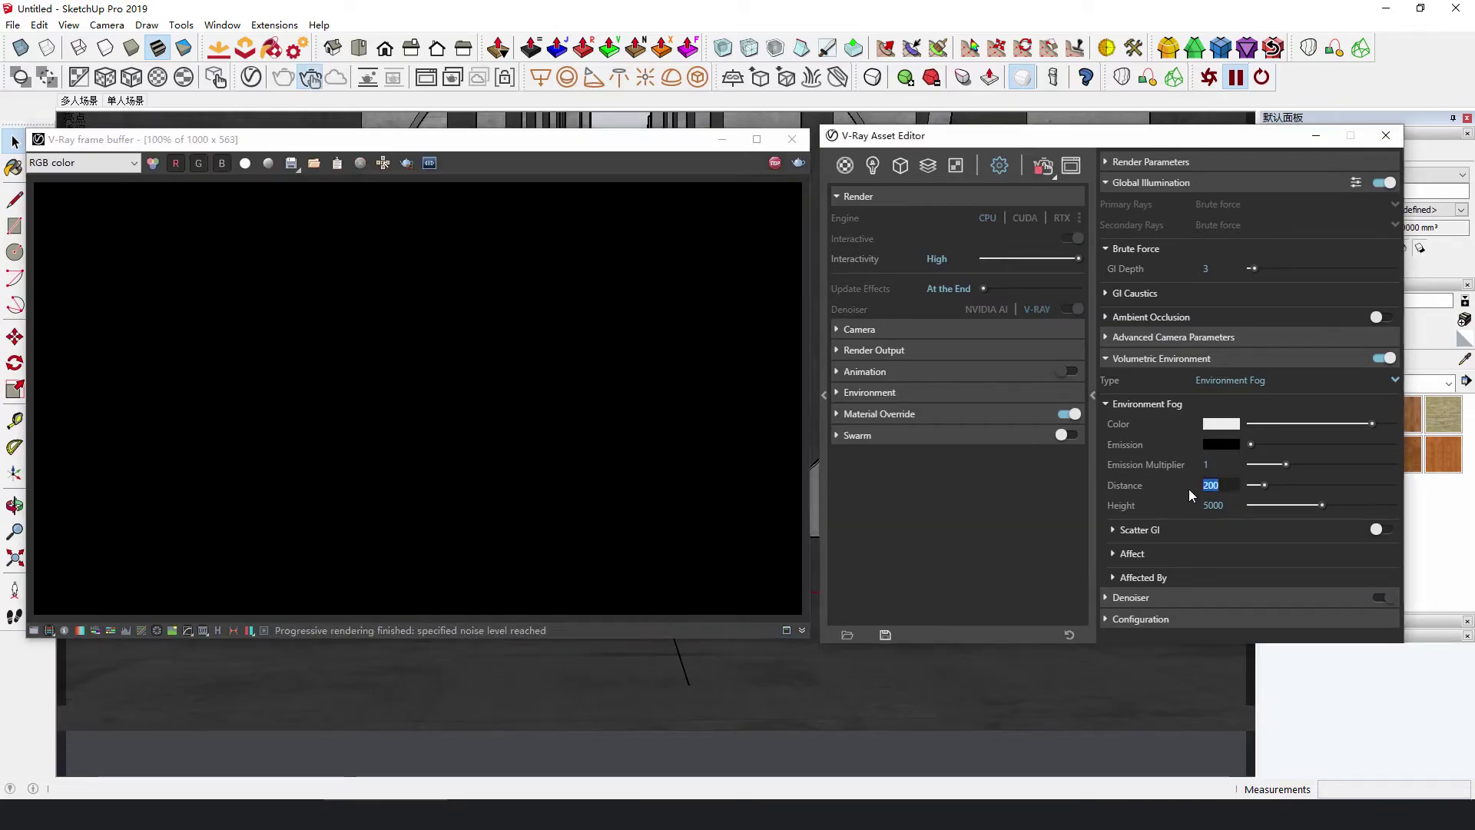
text(2000)
key(Return)
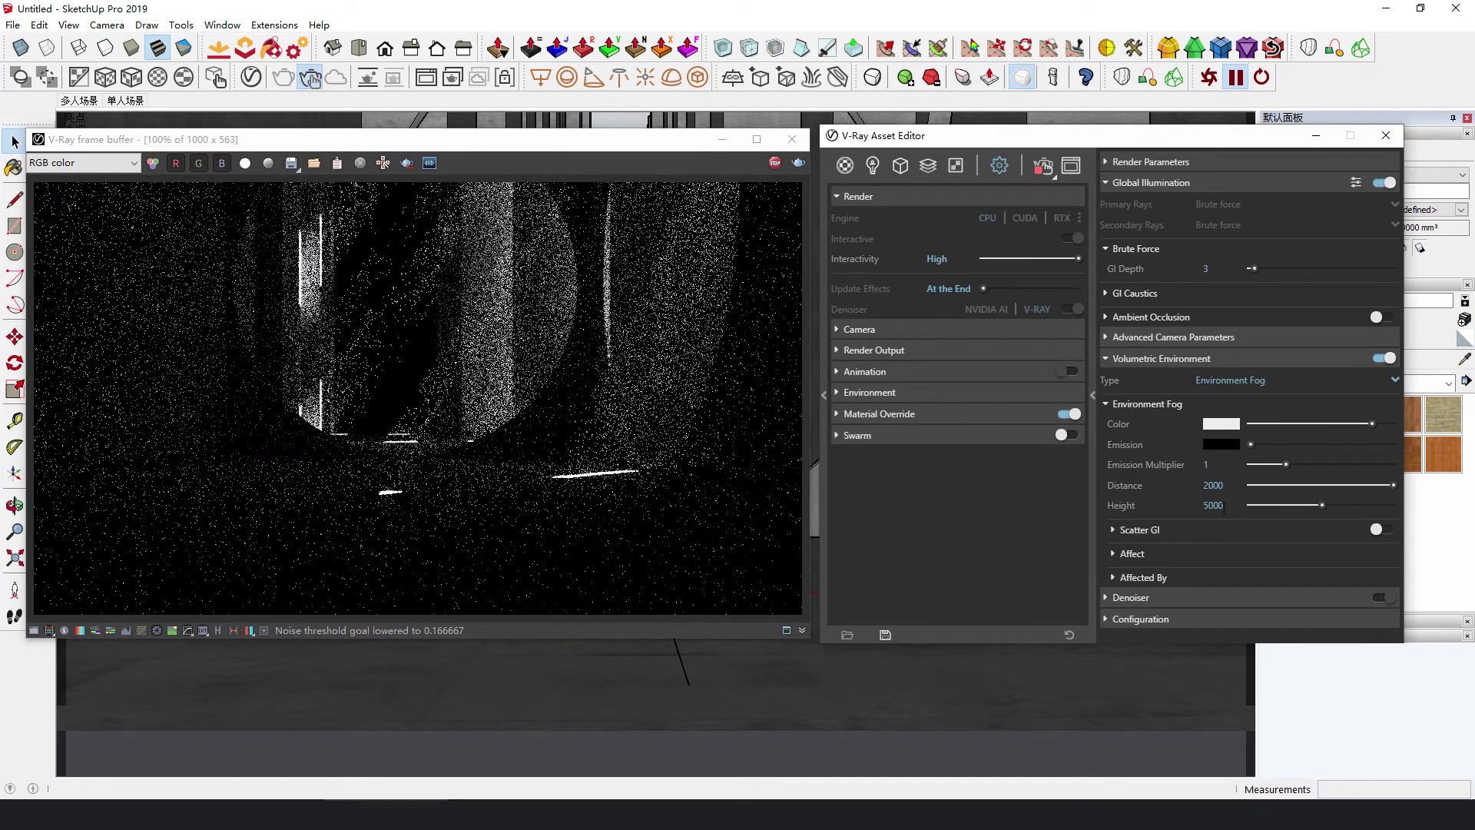
double_click(1213, 484)
text(3000)
key(Return)
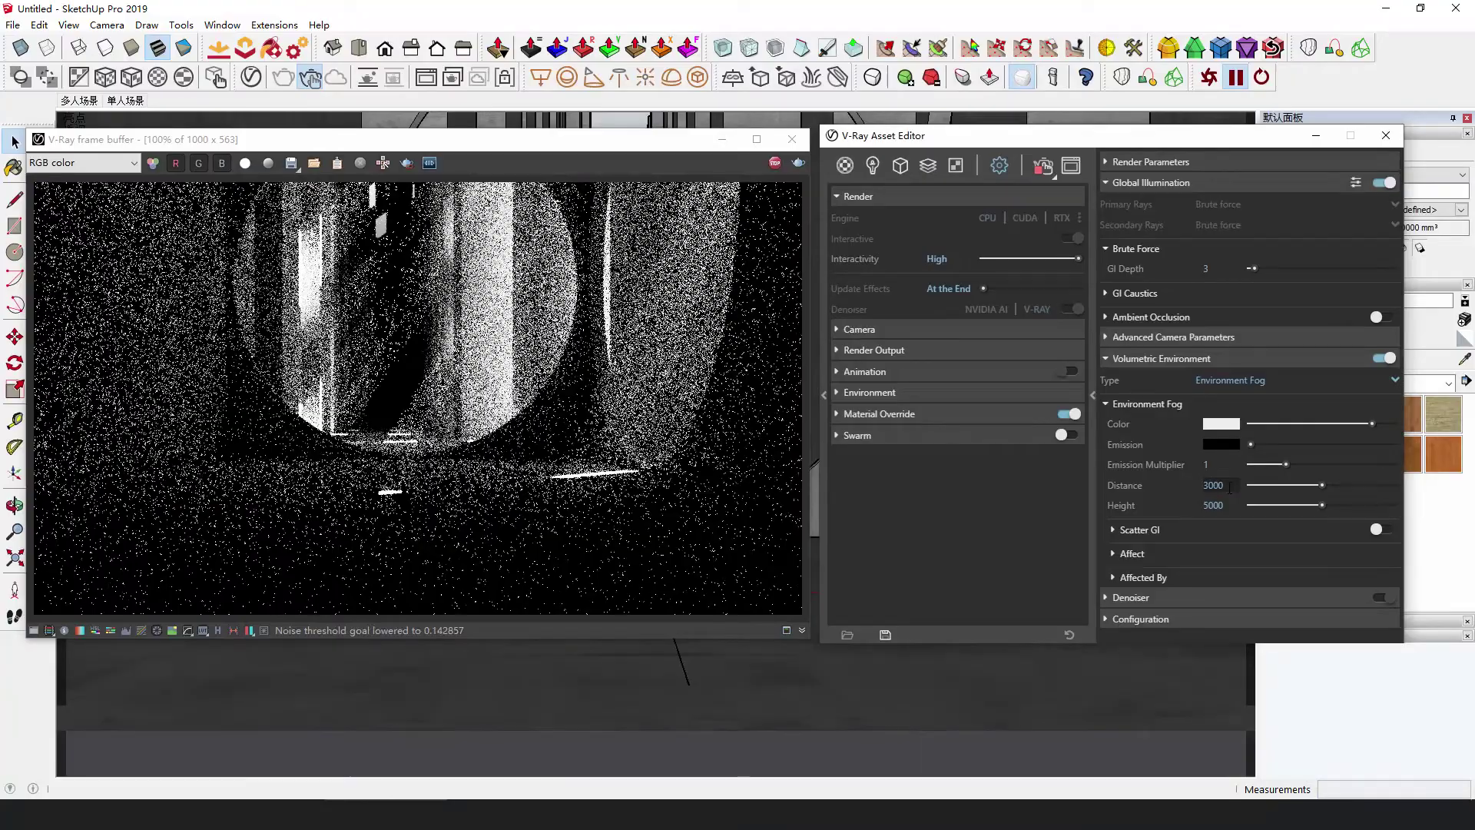
double_click(1214, 485)
text(5000)
key(Return)
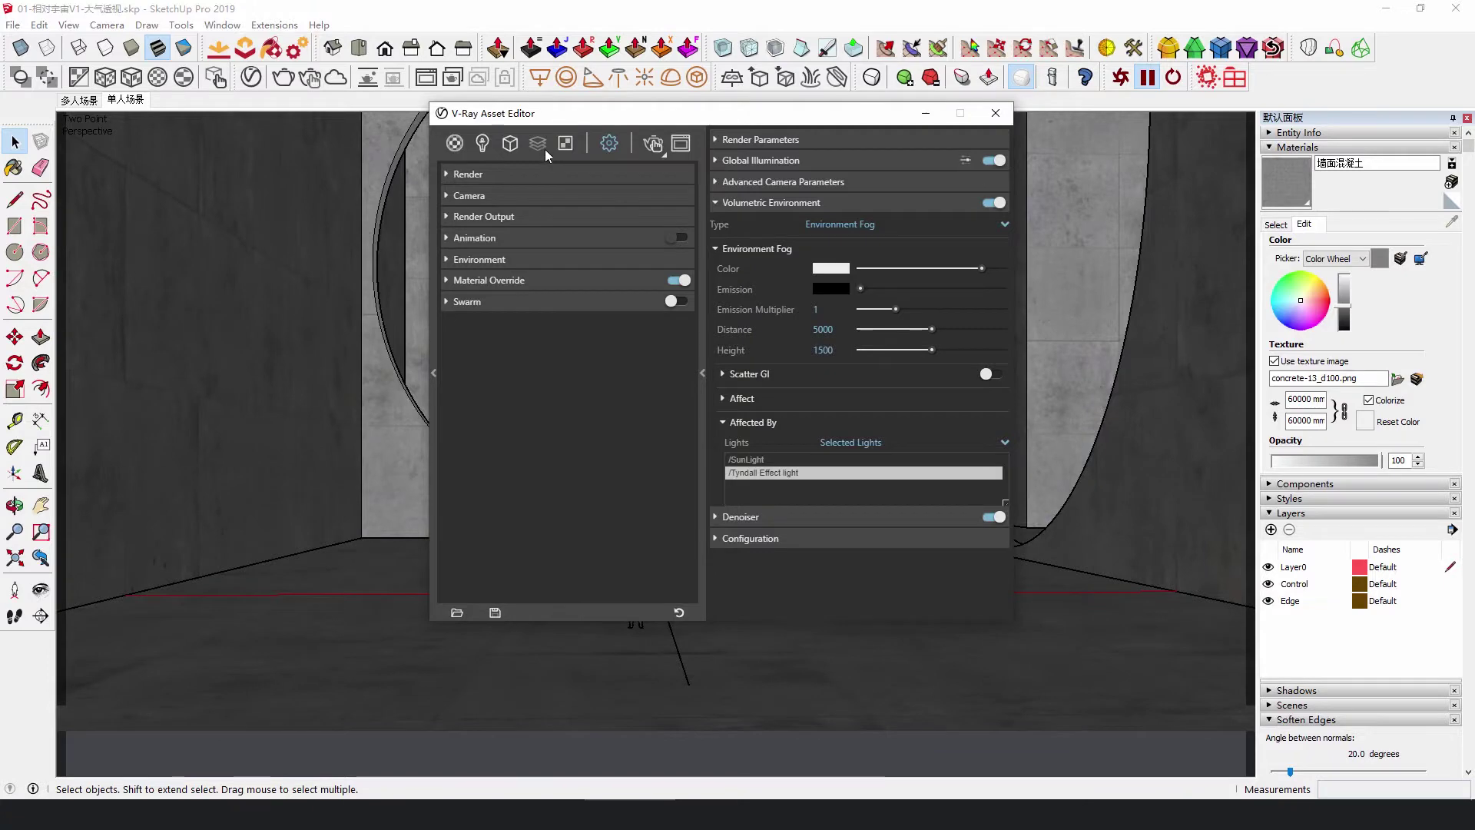
- Open the V-Ray render elements settings, and browse the channels of the fog render in the frame buffer
click(538, 143)
scroll(610, 270, down, 3)
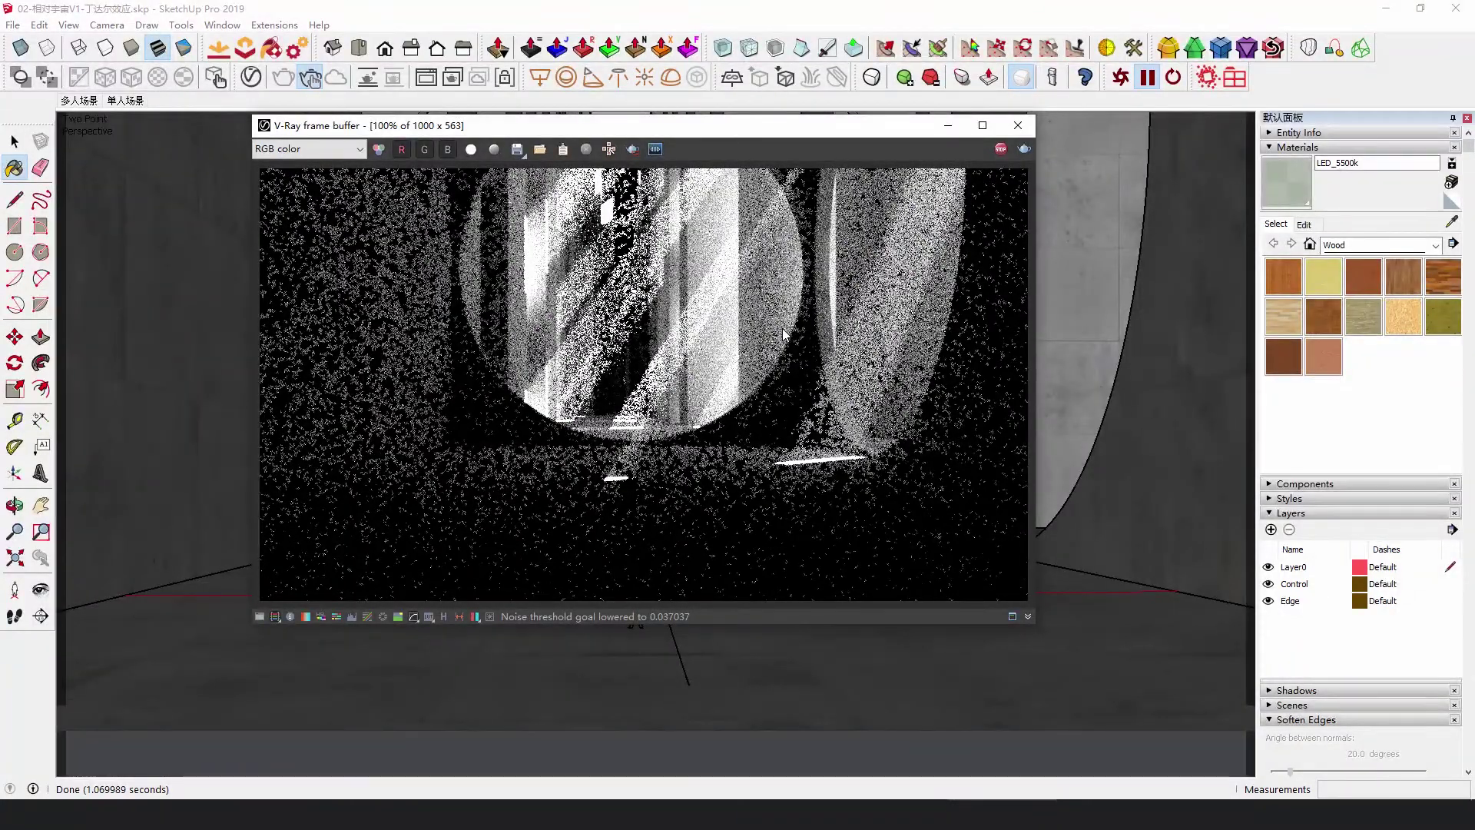
click(360, 150)
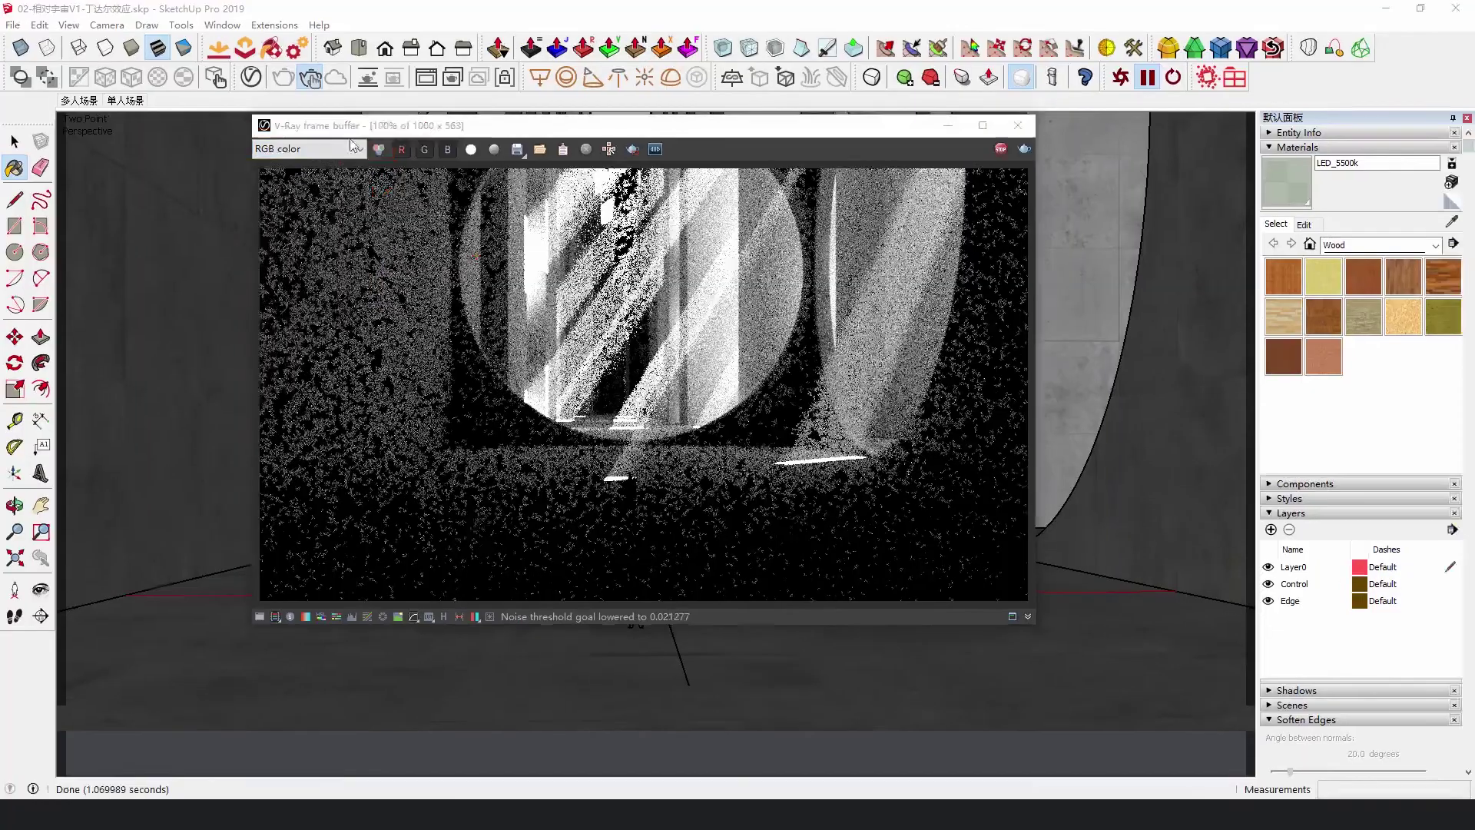
click(615, 297)
click(563, 385)
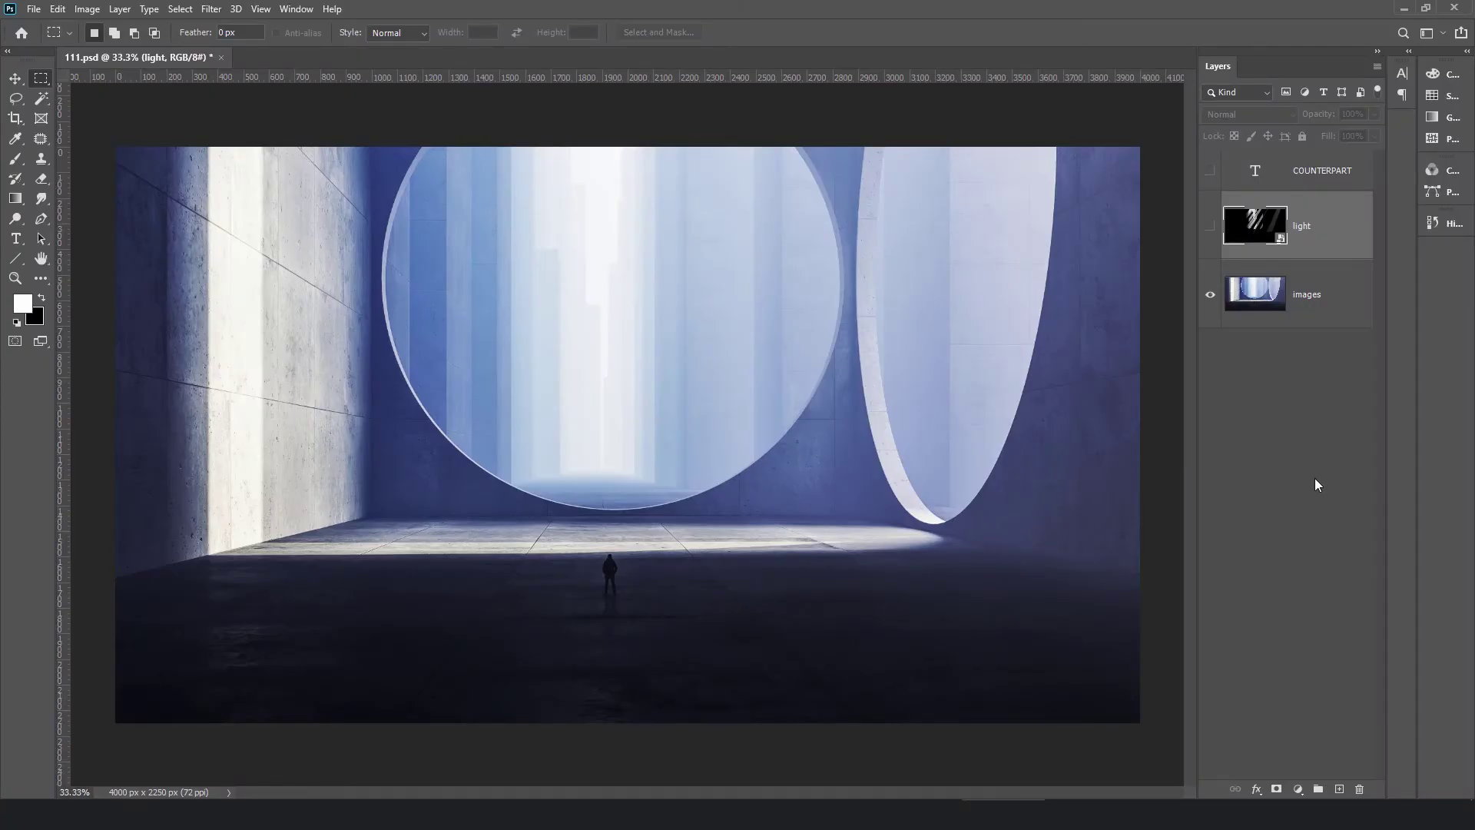
- Switch to Photoshop, show the light layer above the render and set its blend mode to Screen
click(1210, 228)
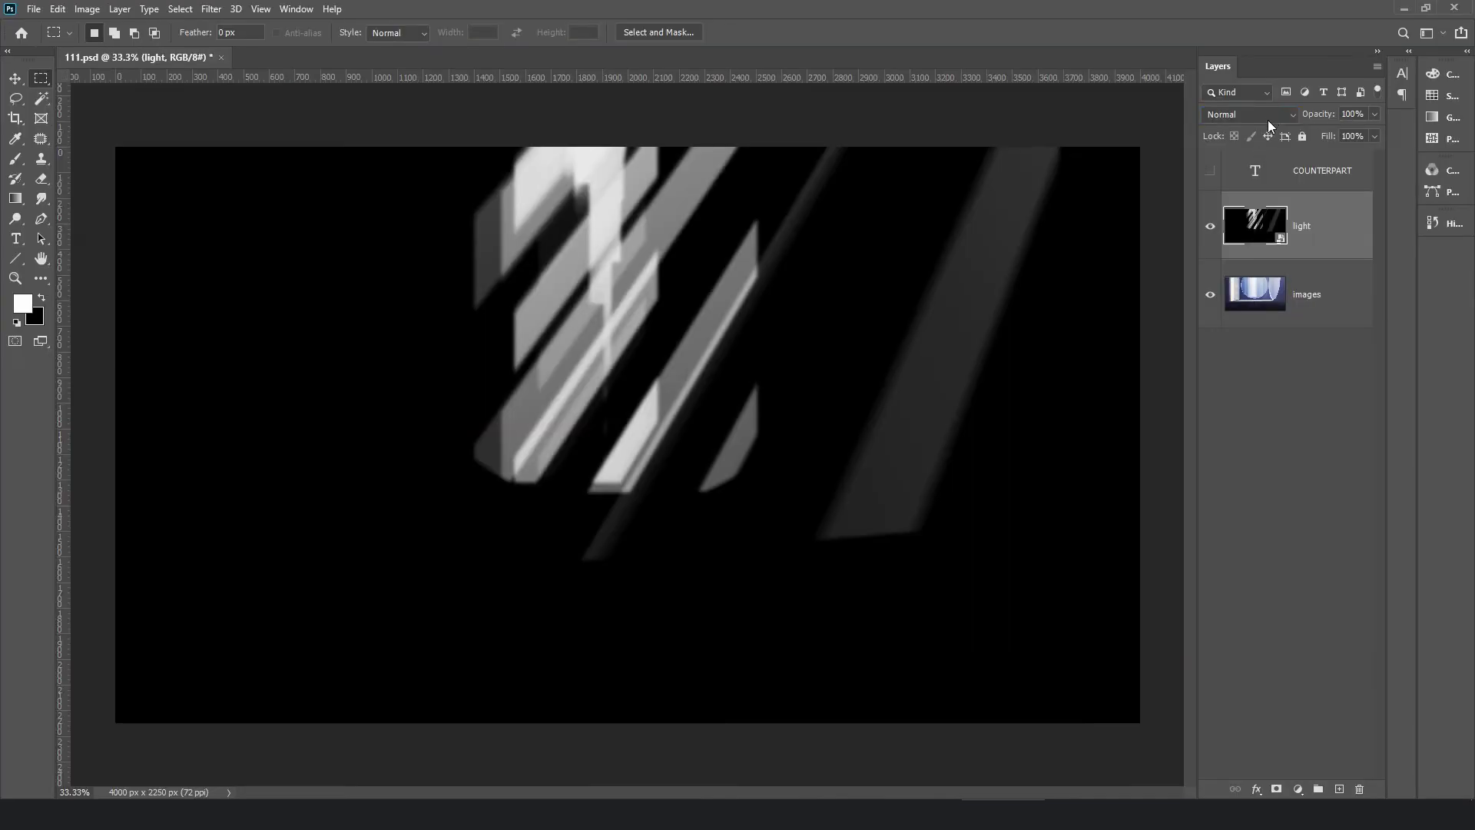
click(1065, 167)
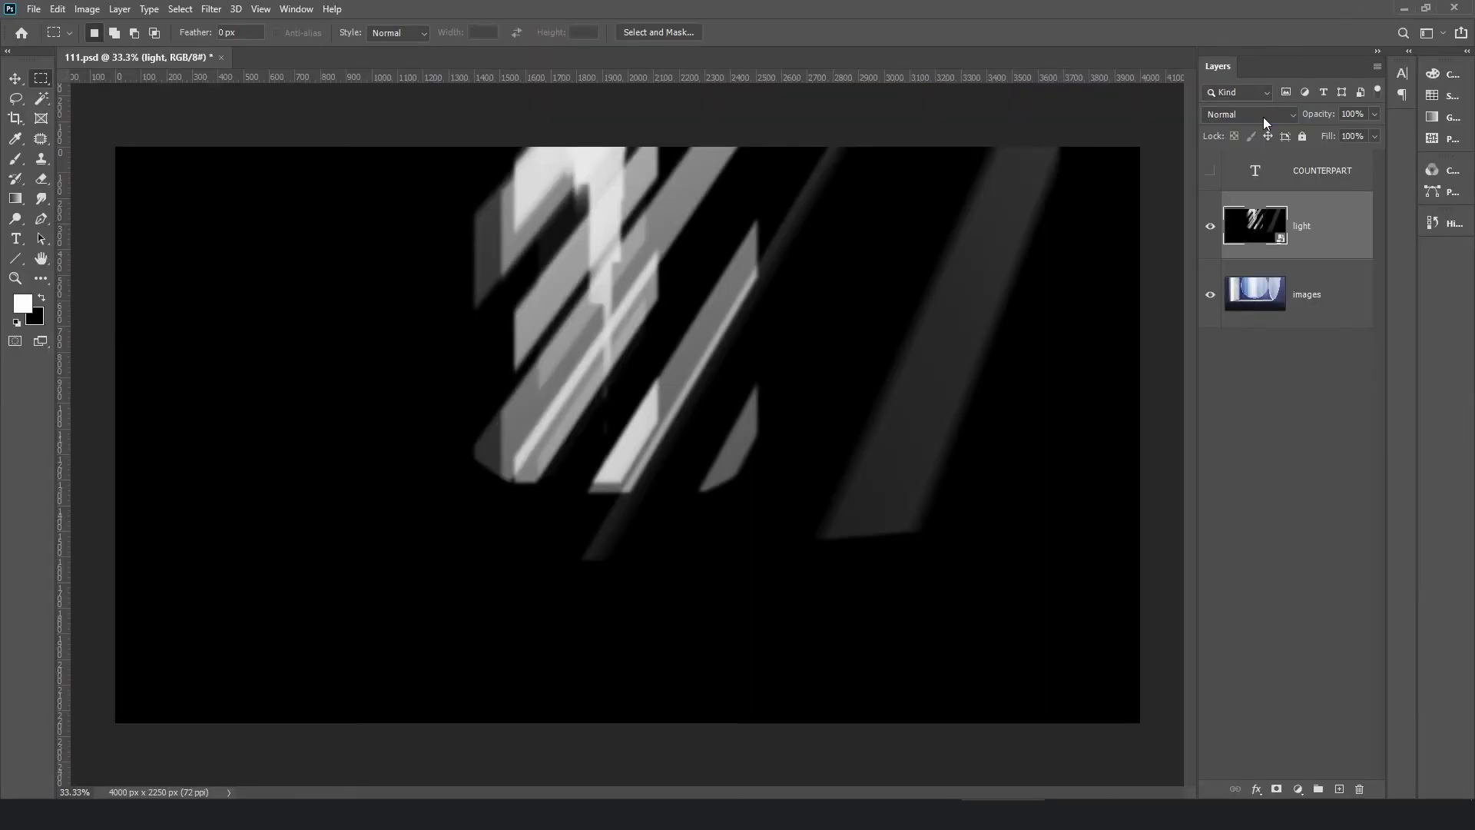
click(1246, 114)
click(1239, 265)
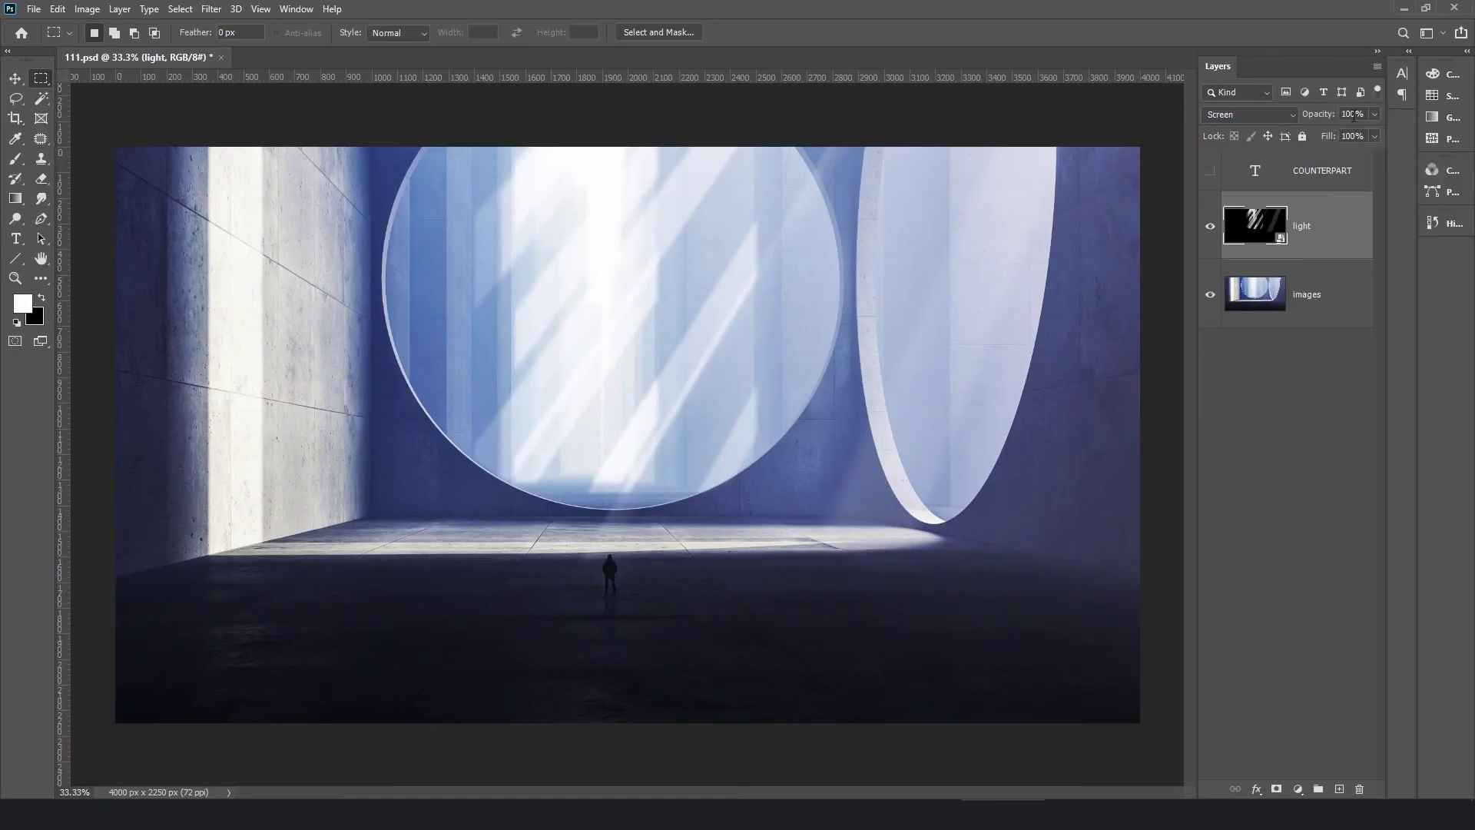
- Set the light layer's opacity to 32% and show the COUNTERPART text layer
text(32)
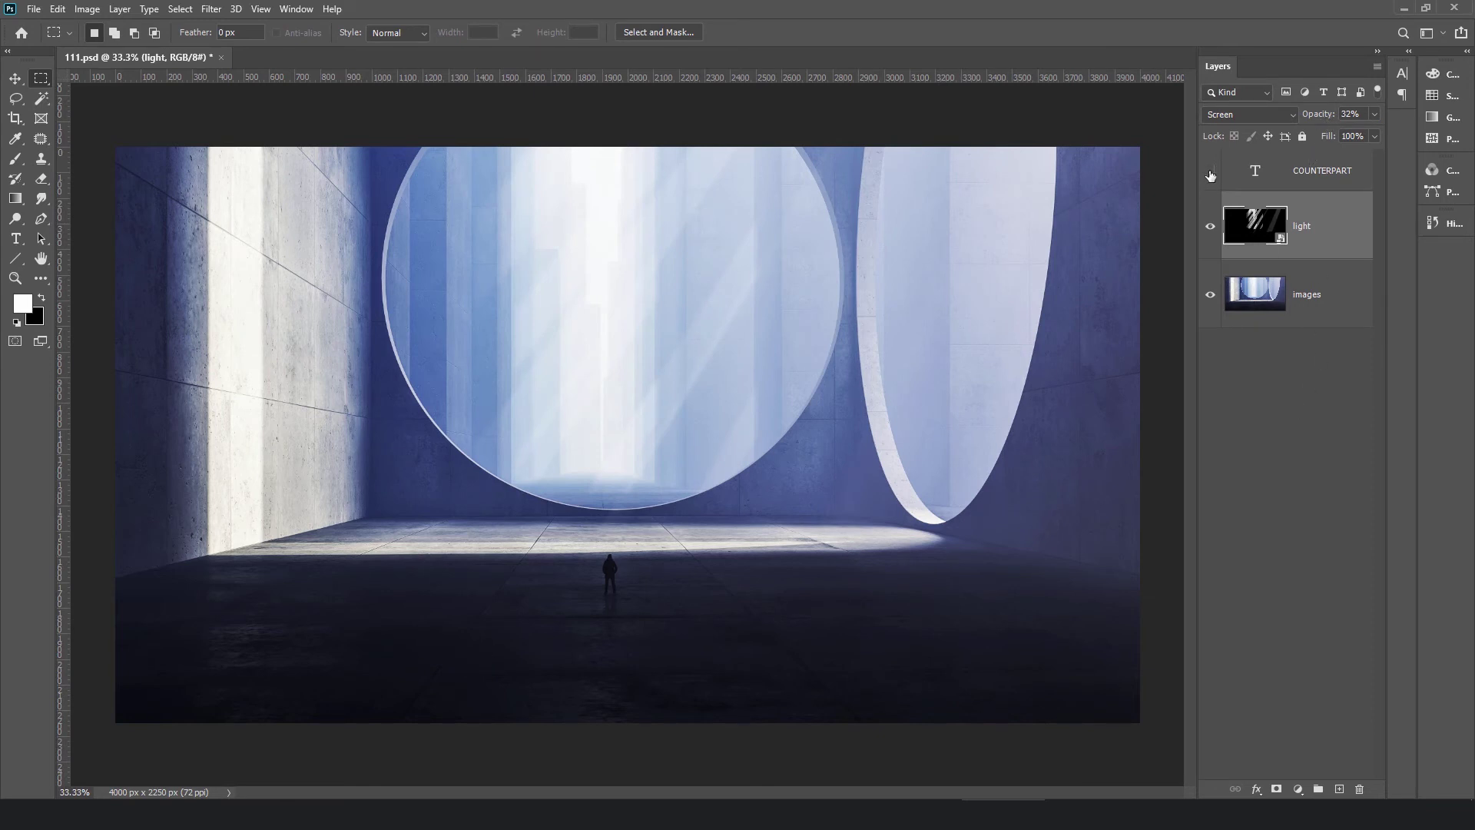
click(1210, 172)
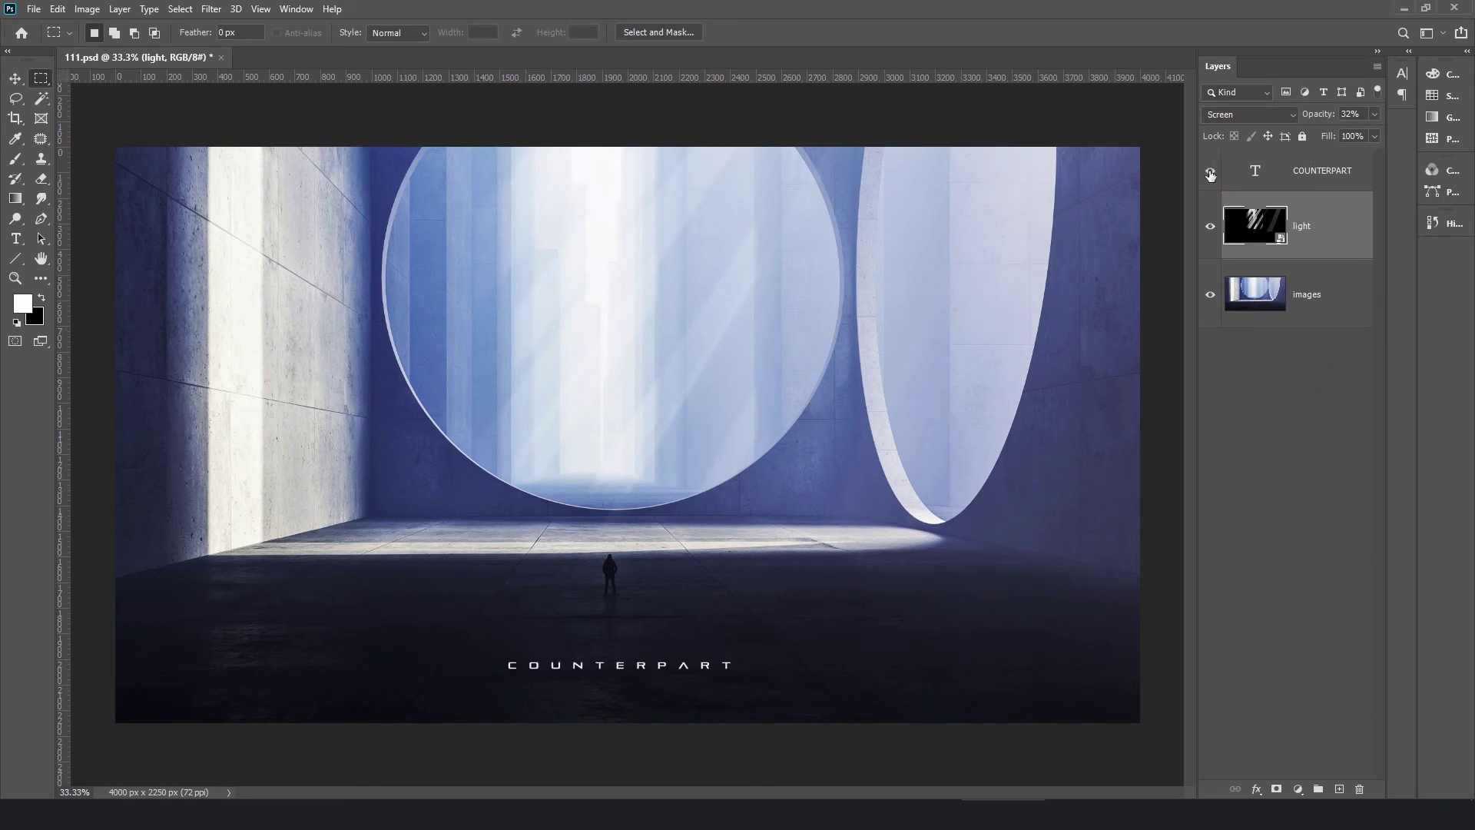